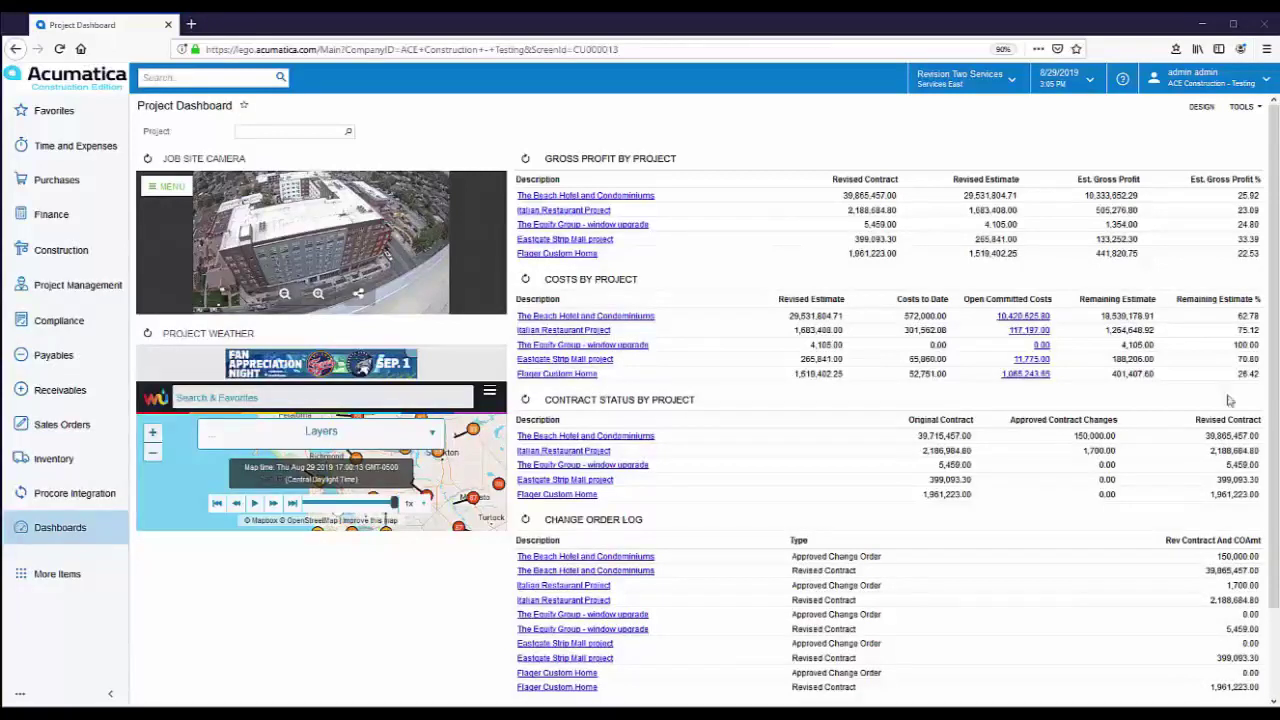
Step: Open the Payables quick menu over the Project Dashboard
left_click(52, 362)
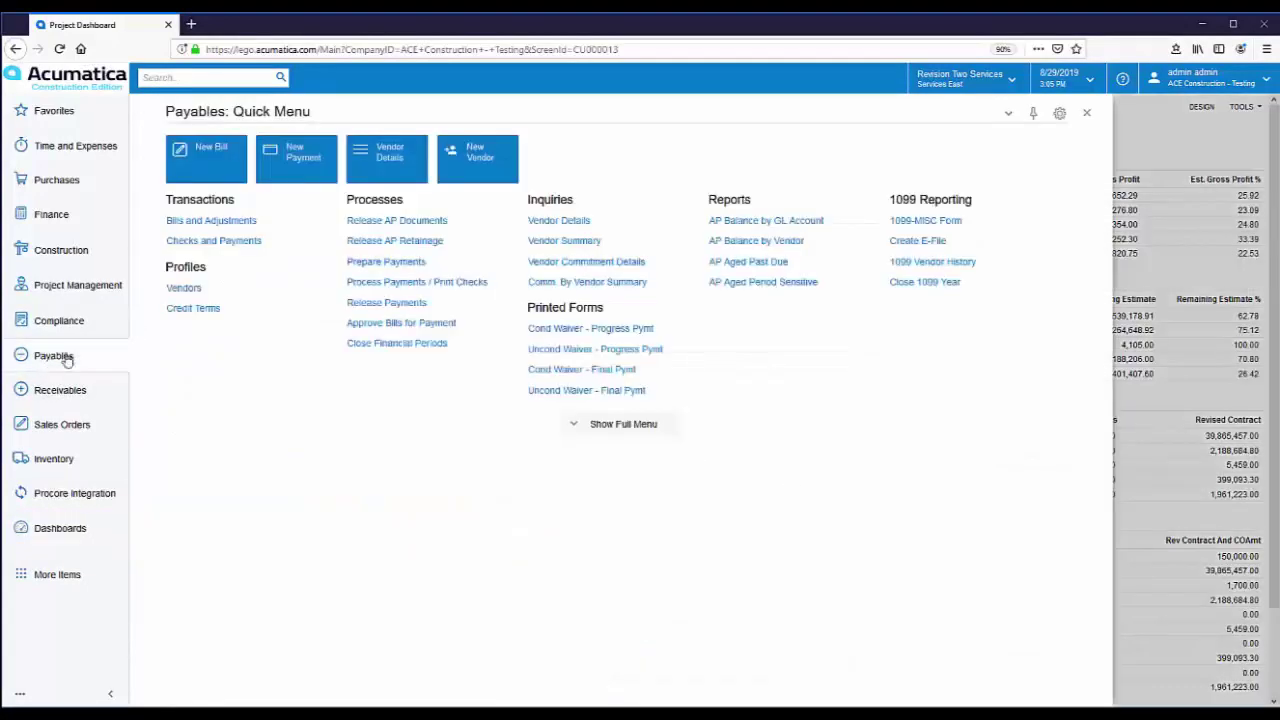
Step: Pay subcontract bill 001701 with a new 10,000.00 check to Spectrum Painting
left_click(214, 219)
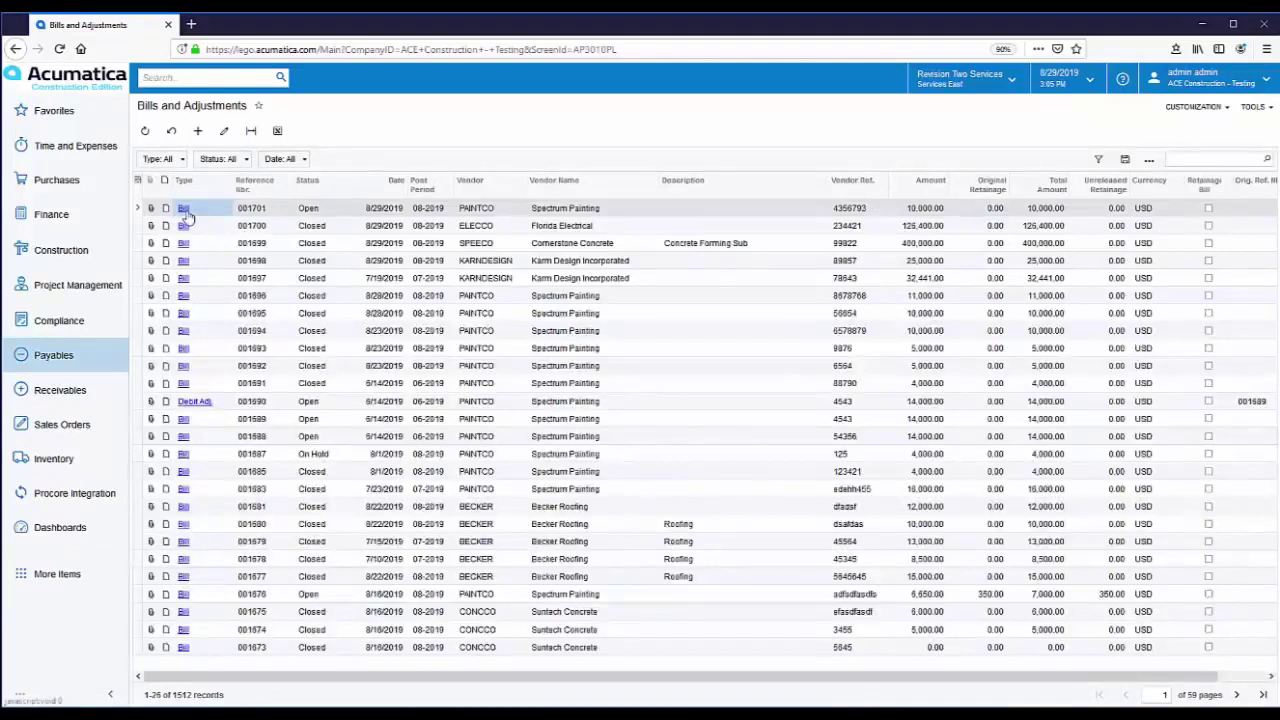
left_click(182, 208)
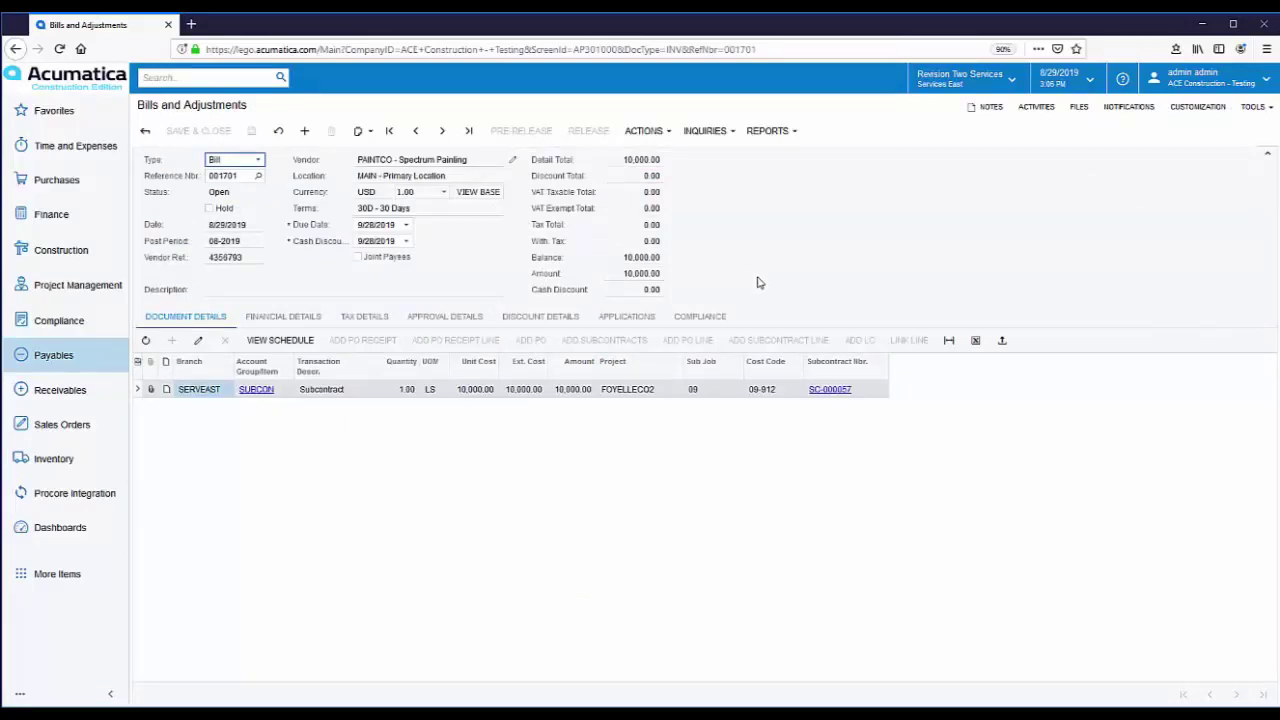
left_click(660, 135)
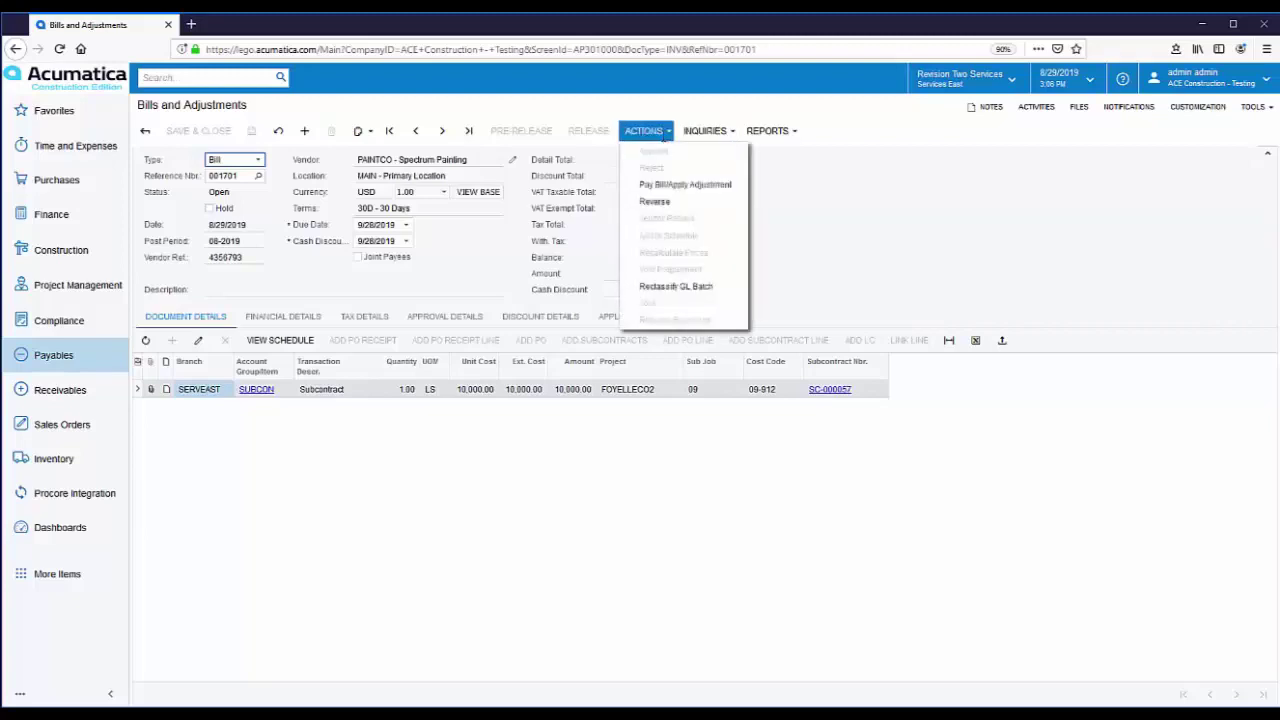
left_click(666, 187)
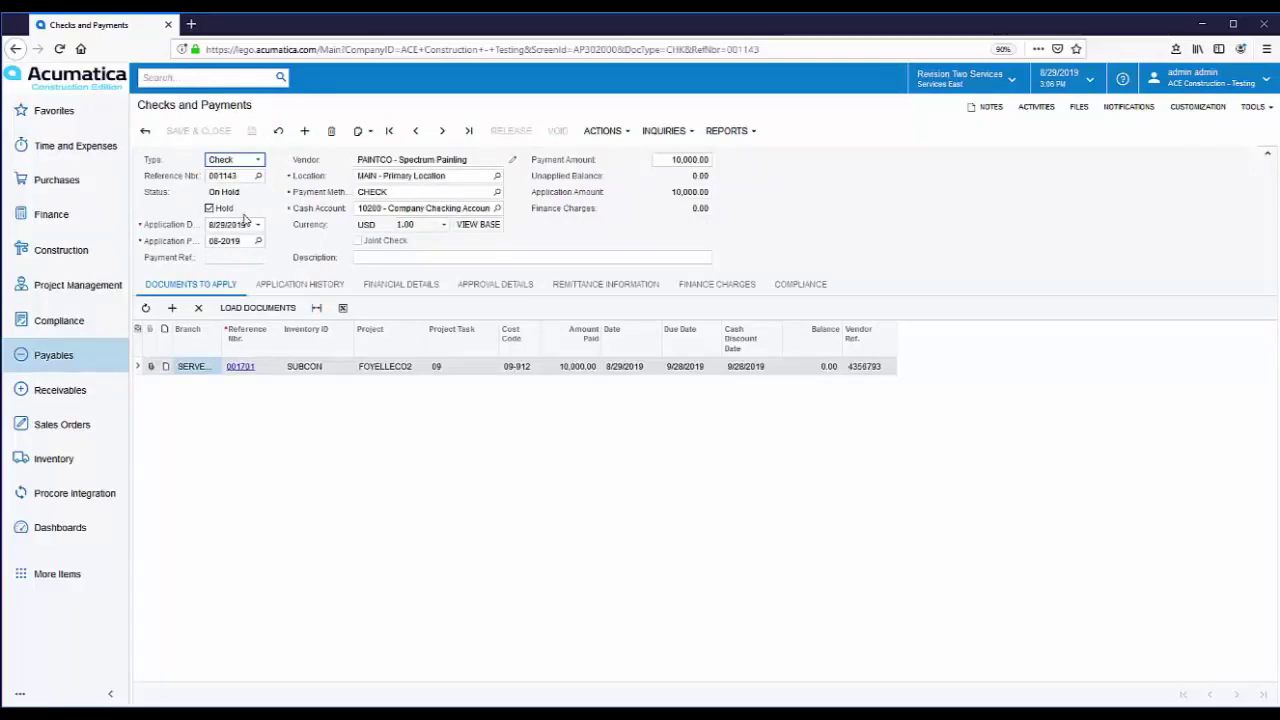
Step: Take the 10,000.00 check off hold and send it to Print Checks
left_click(209, 208)
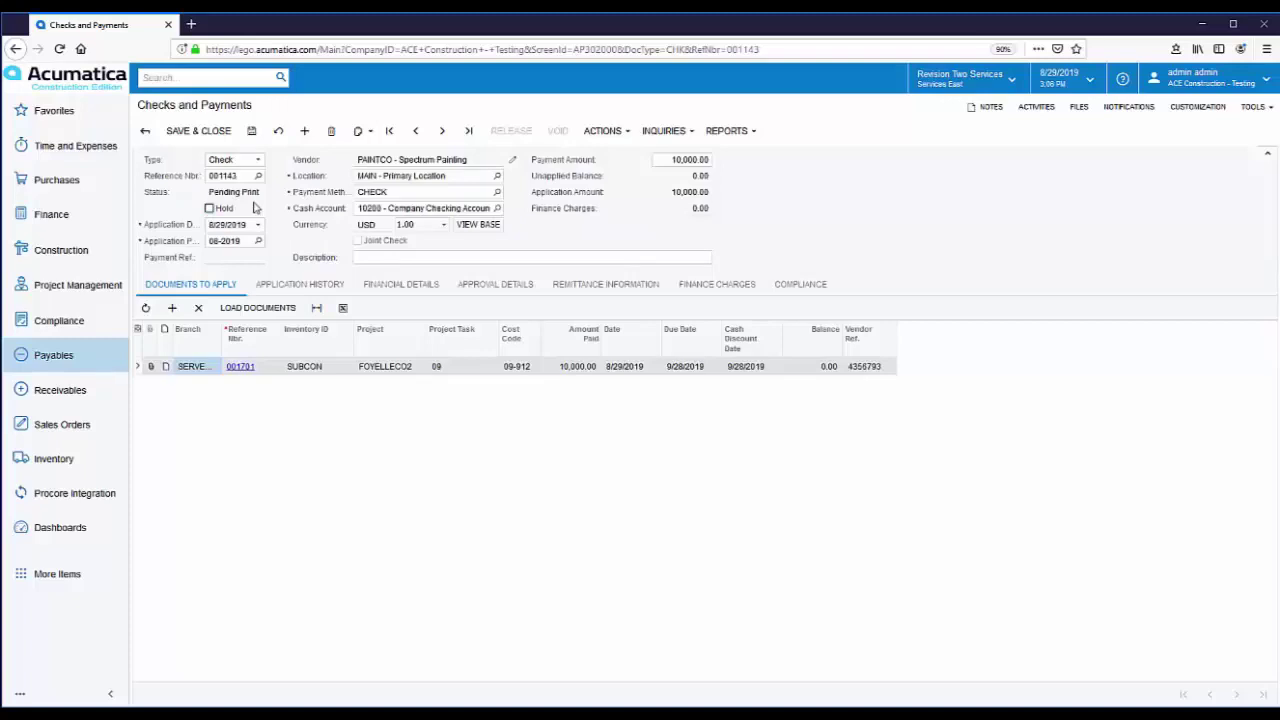
left_click(628, 137)
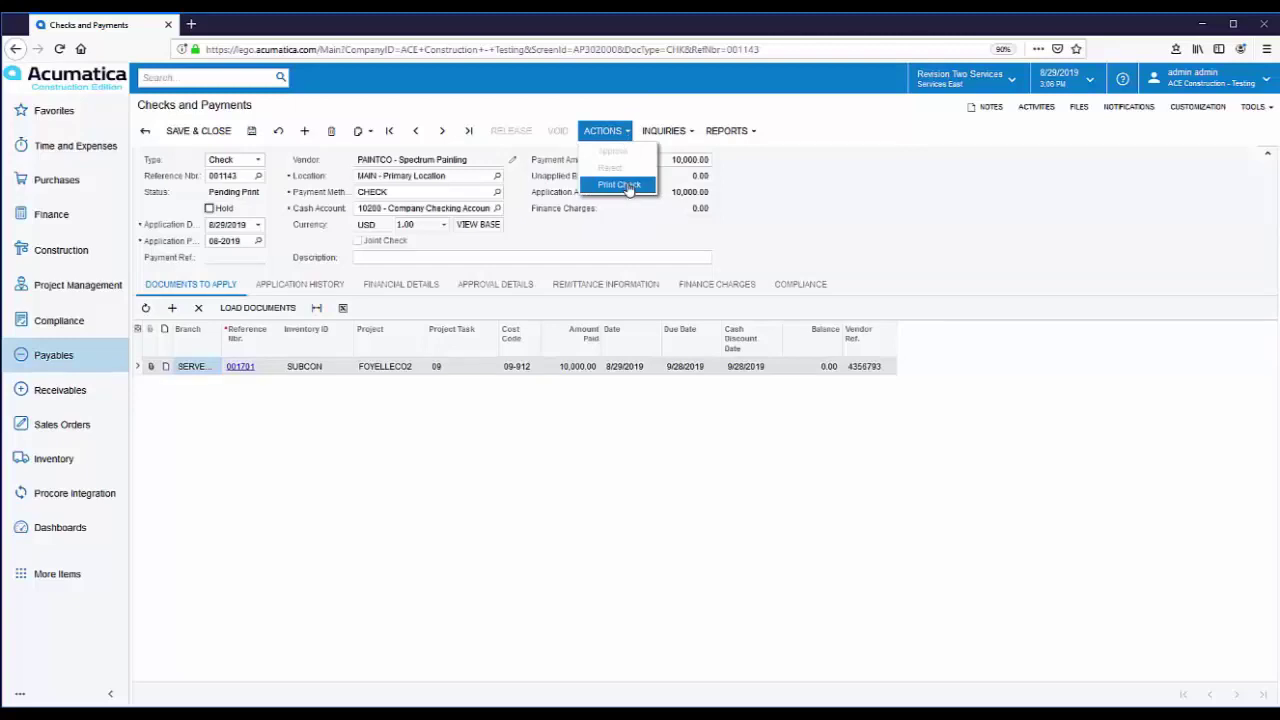
left_click(622, 185)
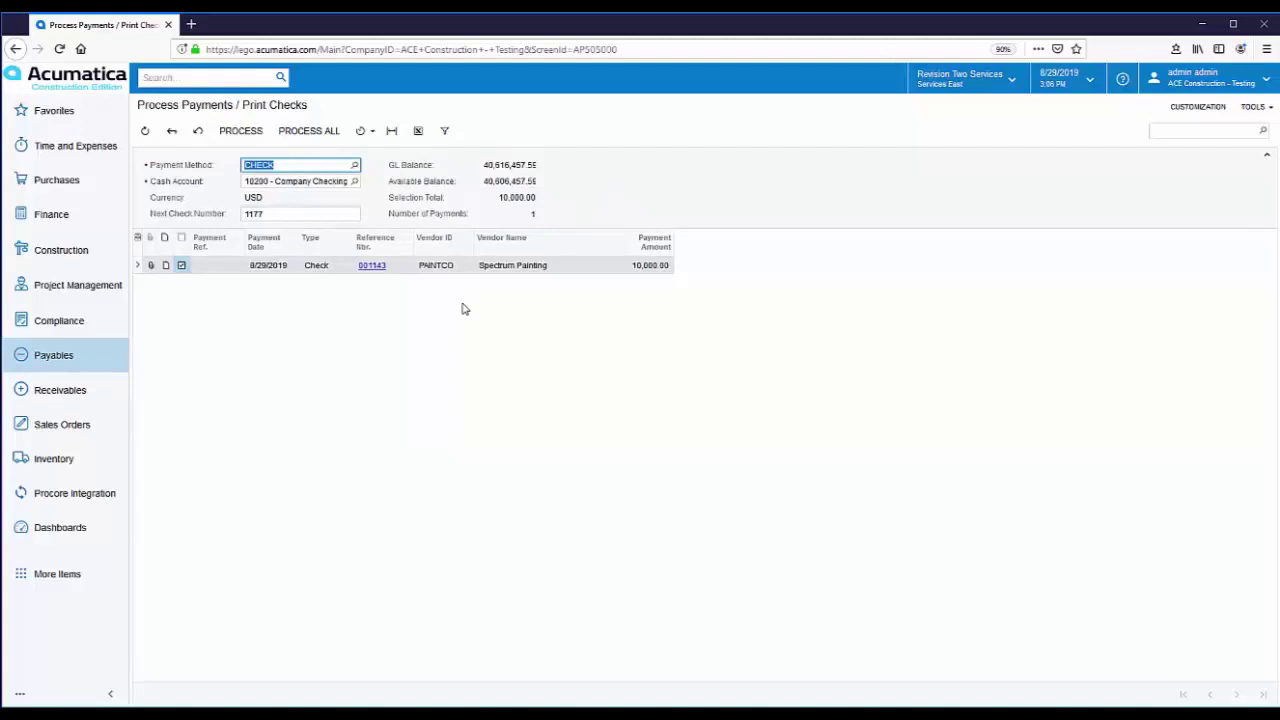
Step: Print the payment as check 1177 and return to Release Payments
left_click(240, 133)
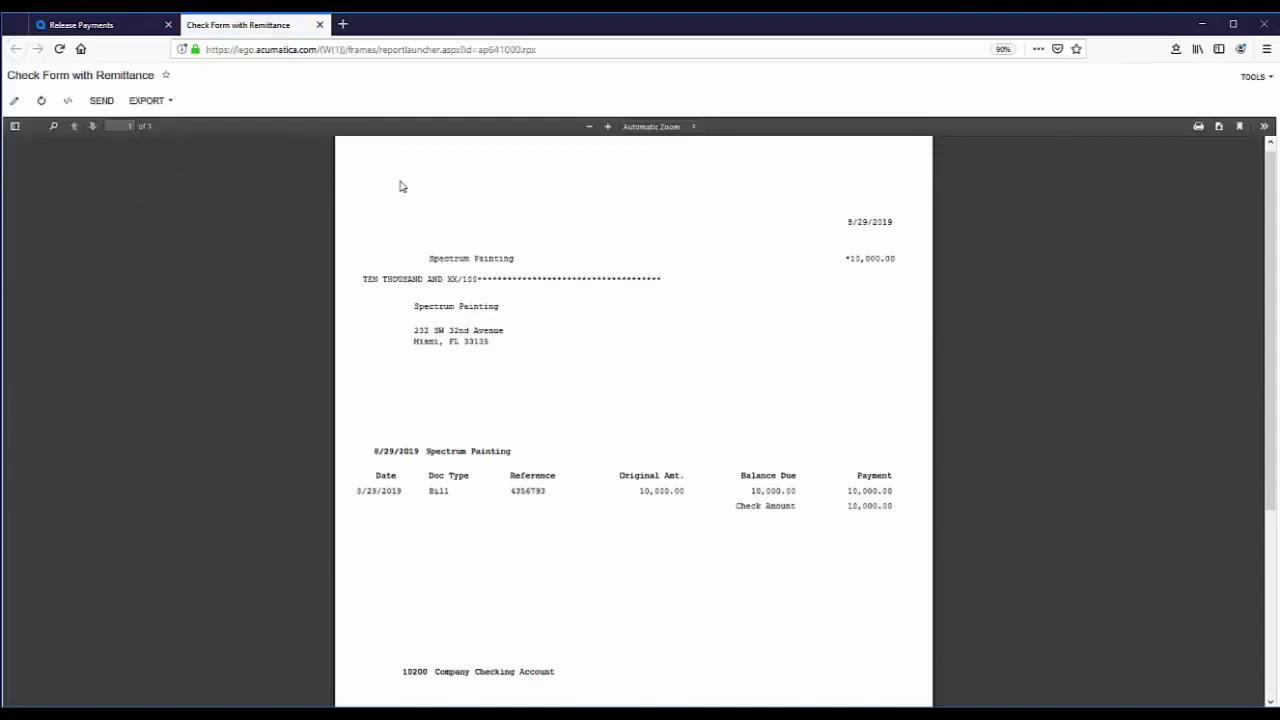
left_click(117, 27)
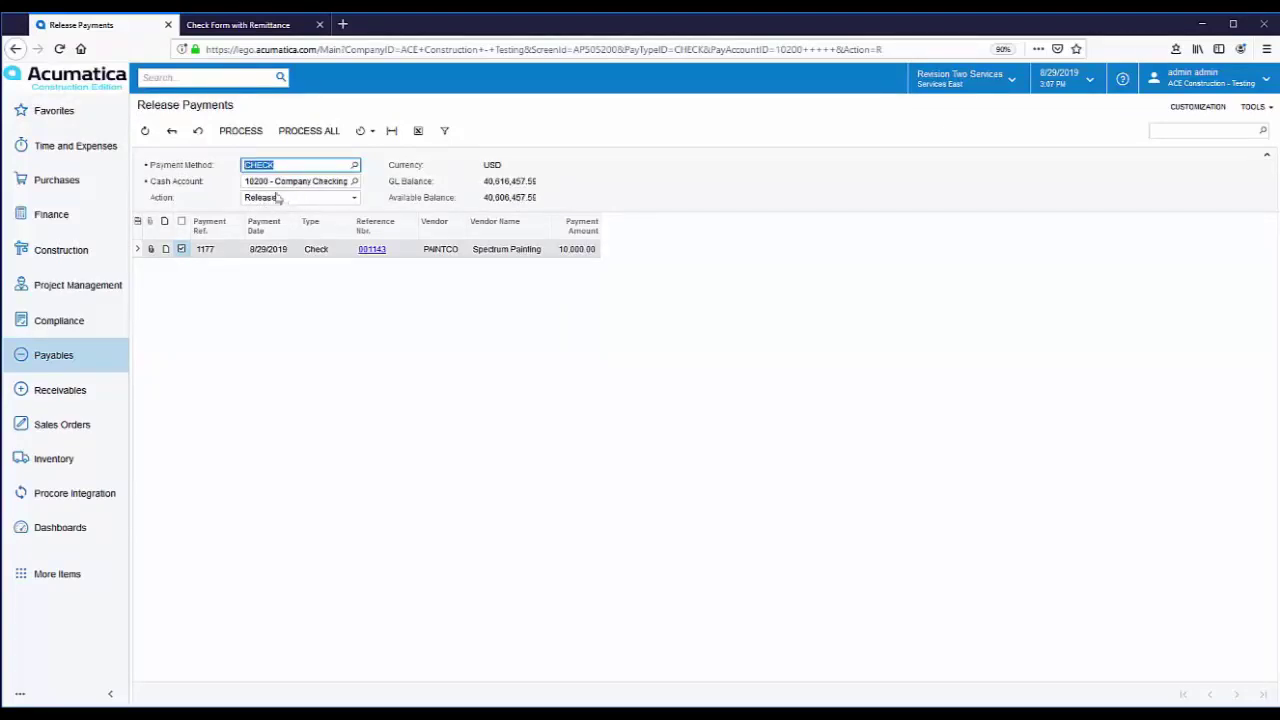
Step: Release check 1177 and go to Print/Email Lien Waivers under Compliance
left_click(245, 141)
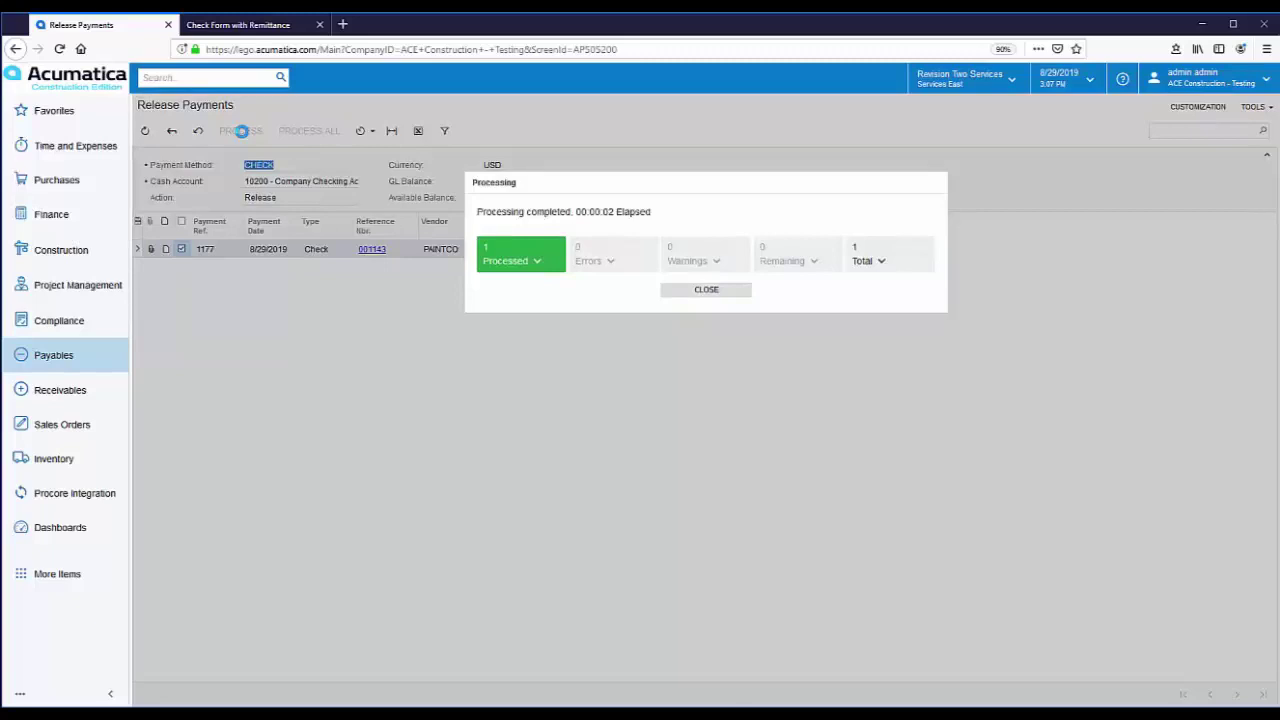
left_click(50, 324)
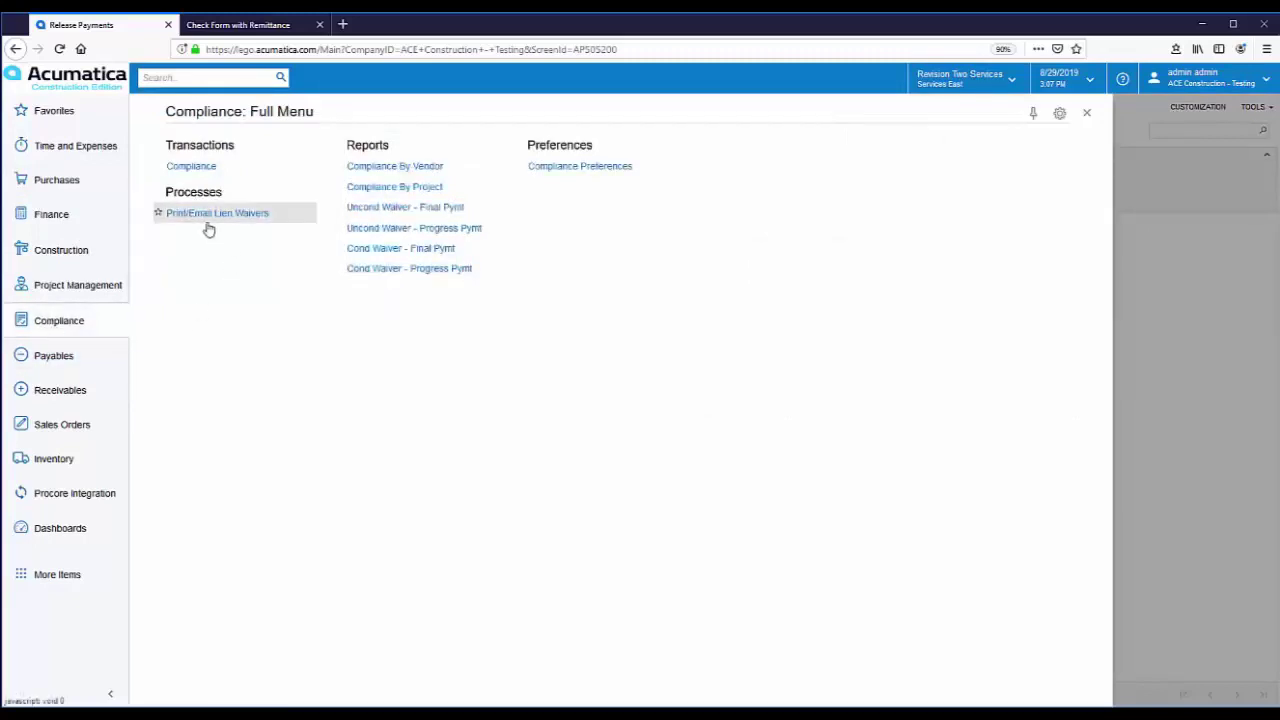
left_click(206, 220)
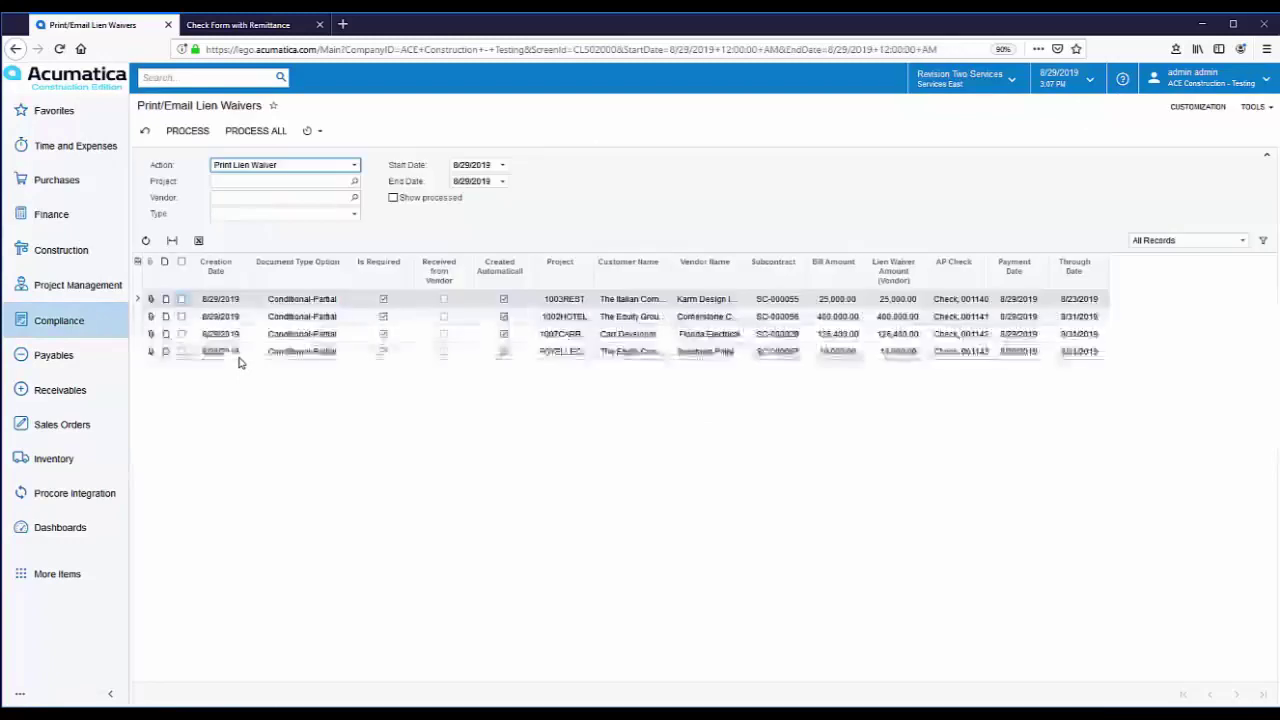
Step: Review the lien waiver actions, then bring up the Cond Waiver - Progress Pymt report
left_click(354, 167)
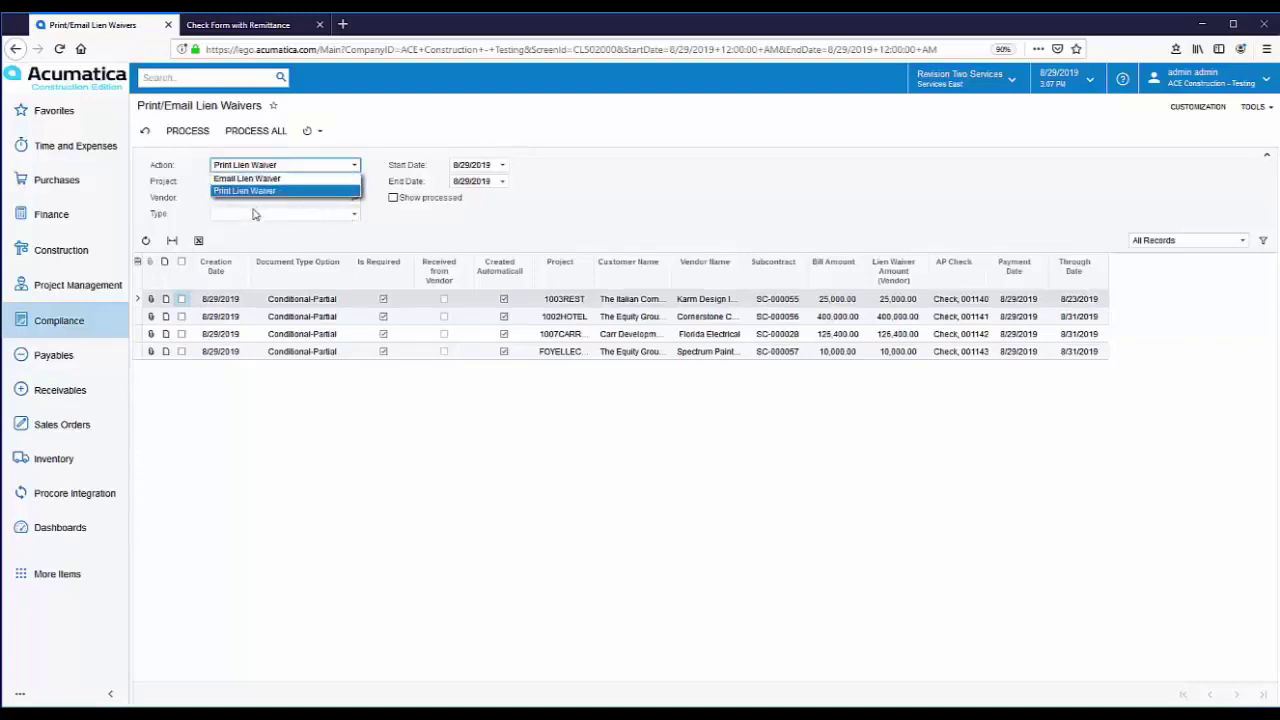
left_click(66, 327)
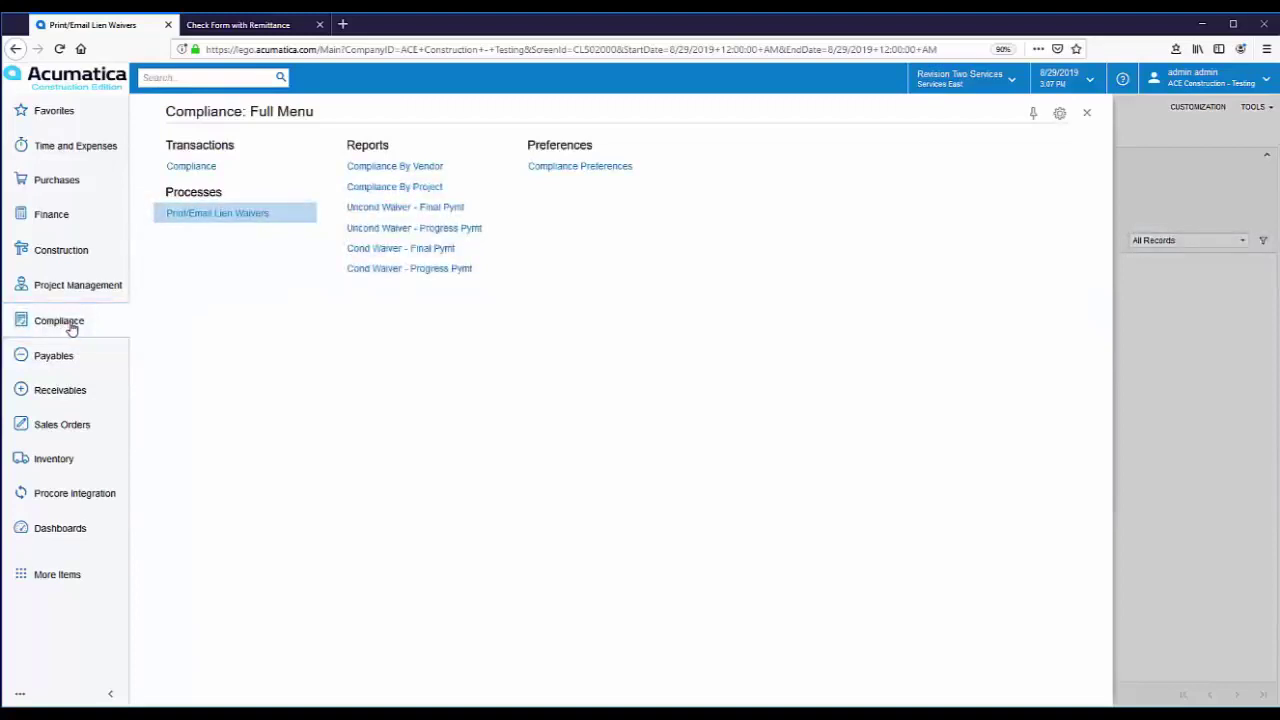
left_click(409, 276)
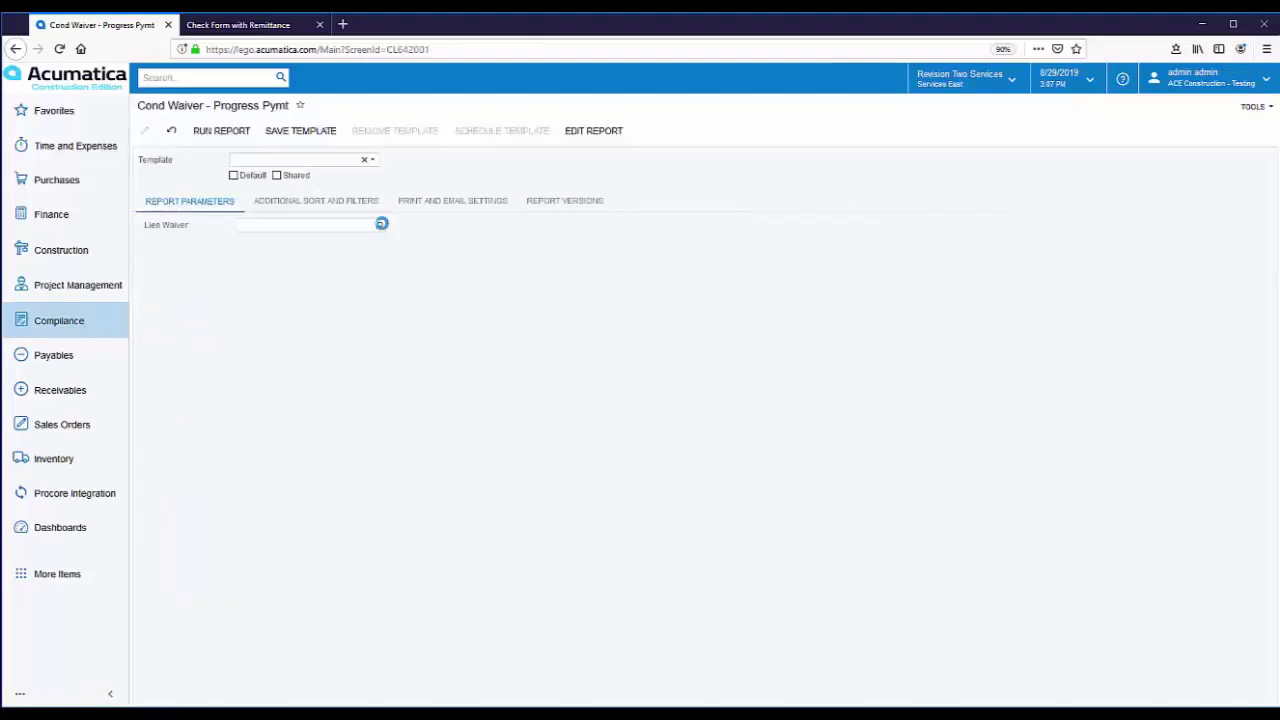
Step: Run the progress-payment waiver report for Spectrum Painting's first lien waiver
left_click(381, 224)
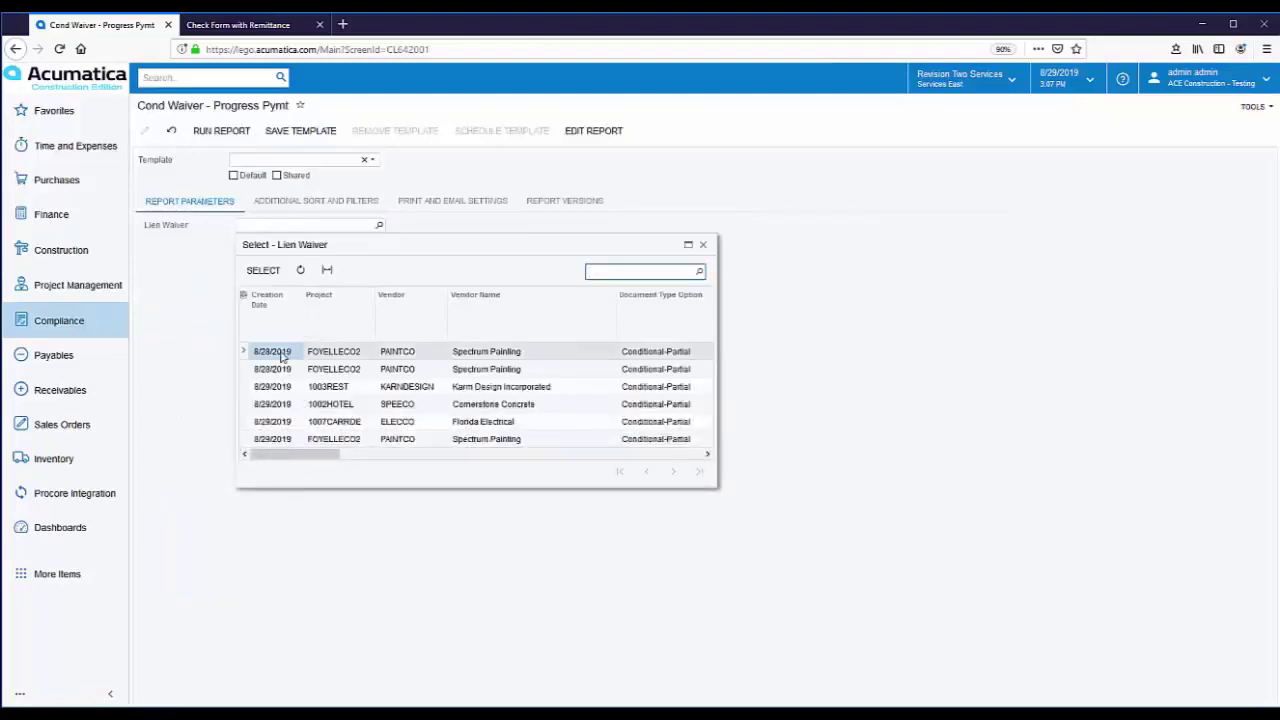
double_click(273, 442)
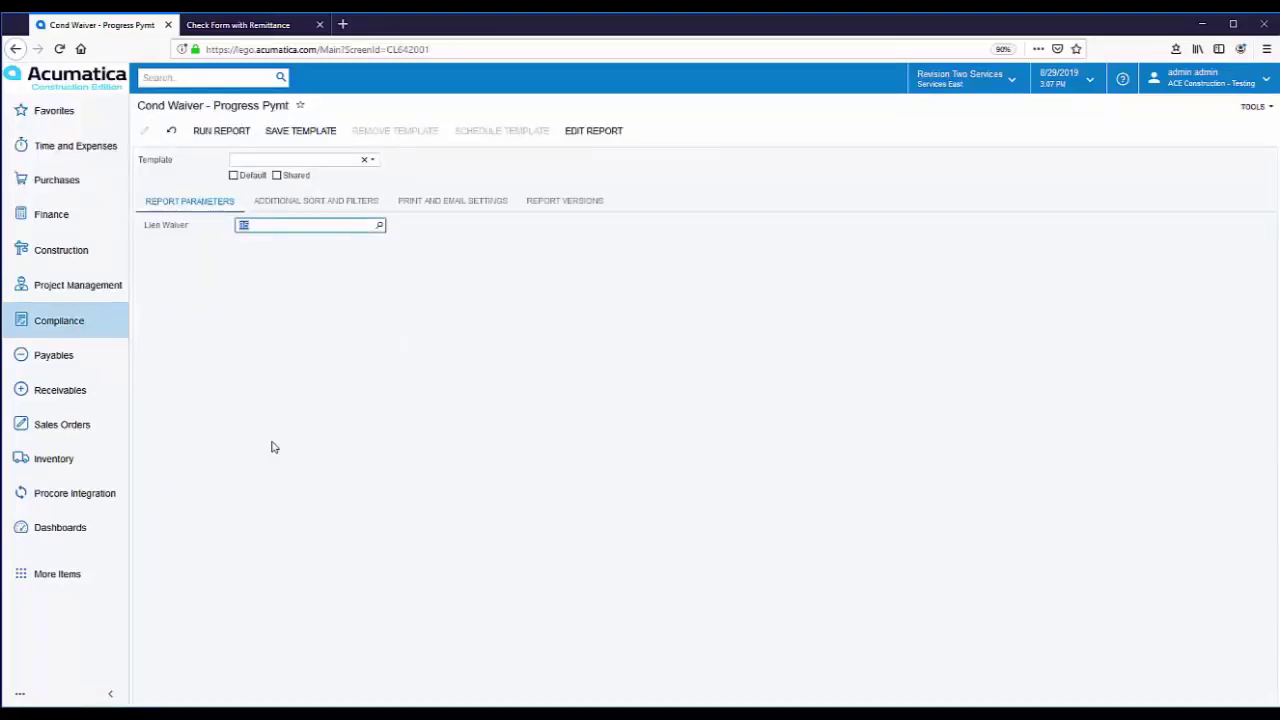
left_click(214, 134)
left_click(216, 133)
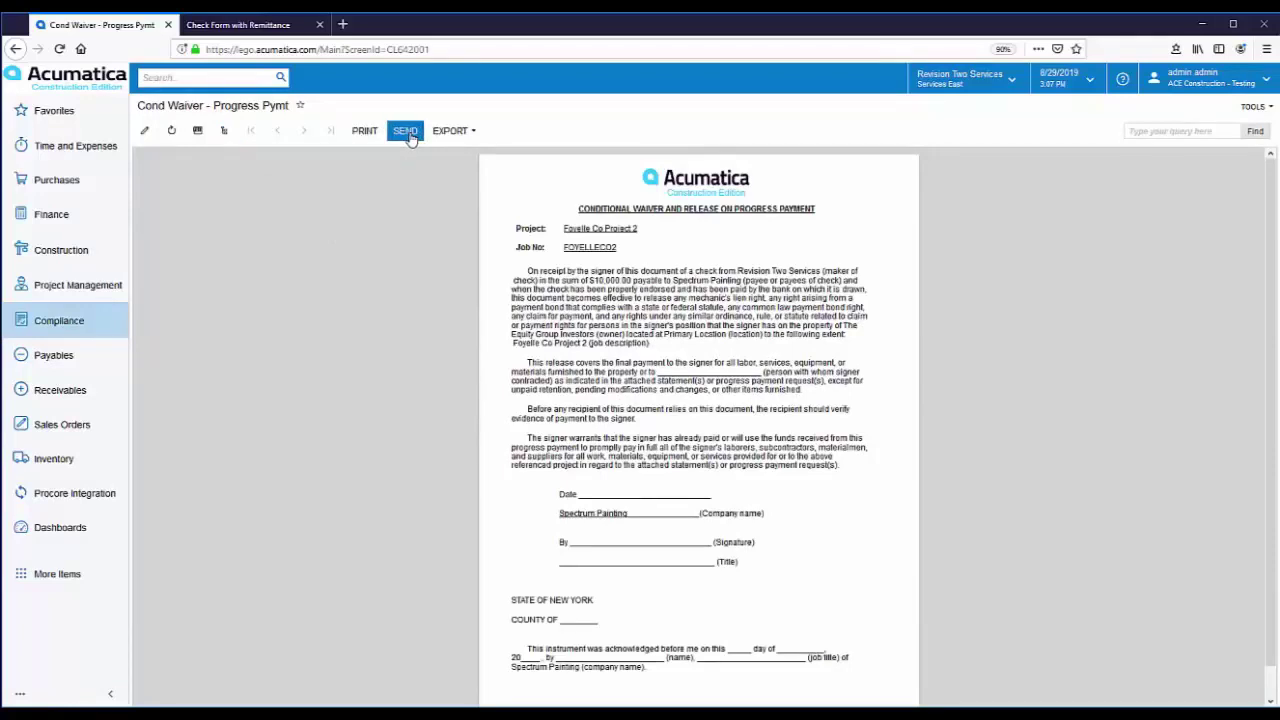
left_click(70, 326)
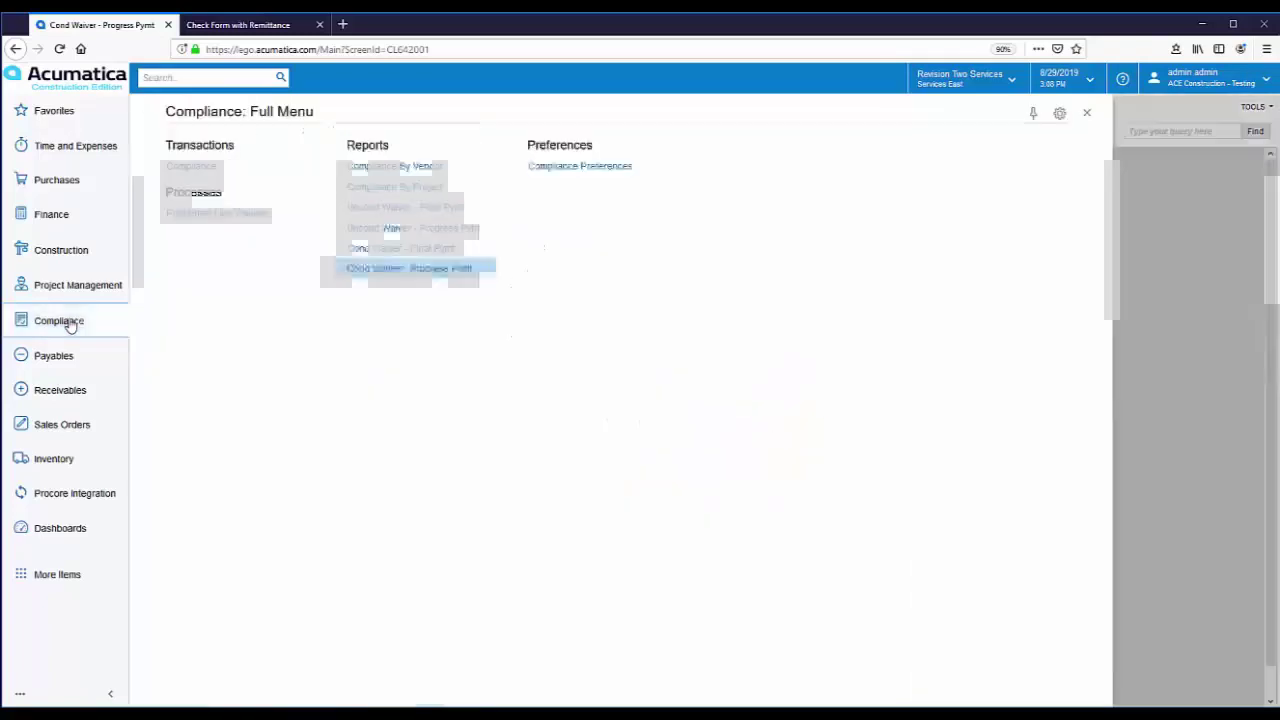
Step: On the Compliance Lien Waiver tab, set SC-000057's Through Date to 8/28/2019 and save
left_click(200, 168)
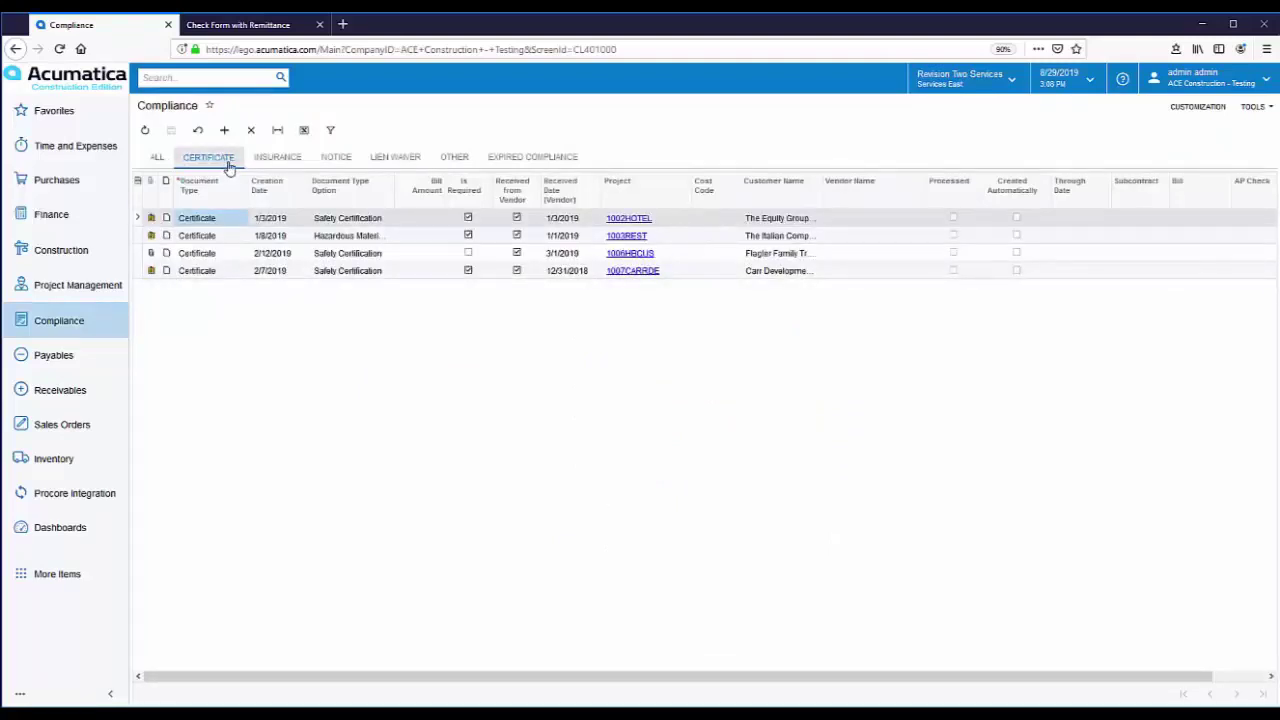
left_click(403, 165)
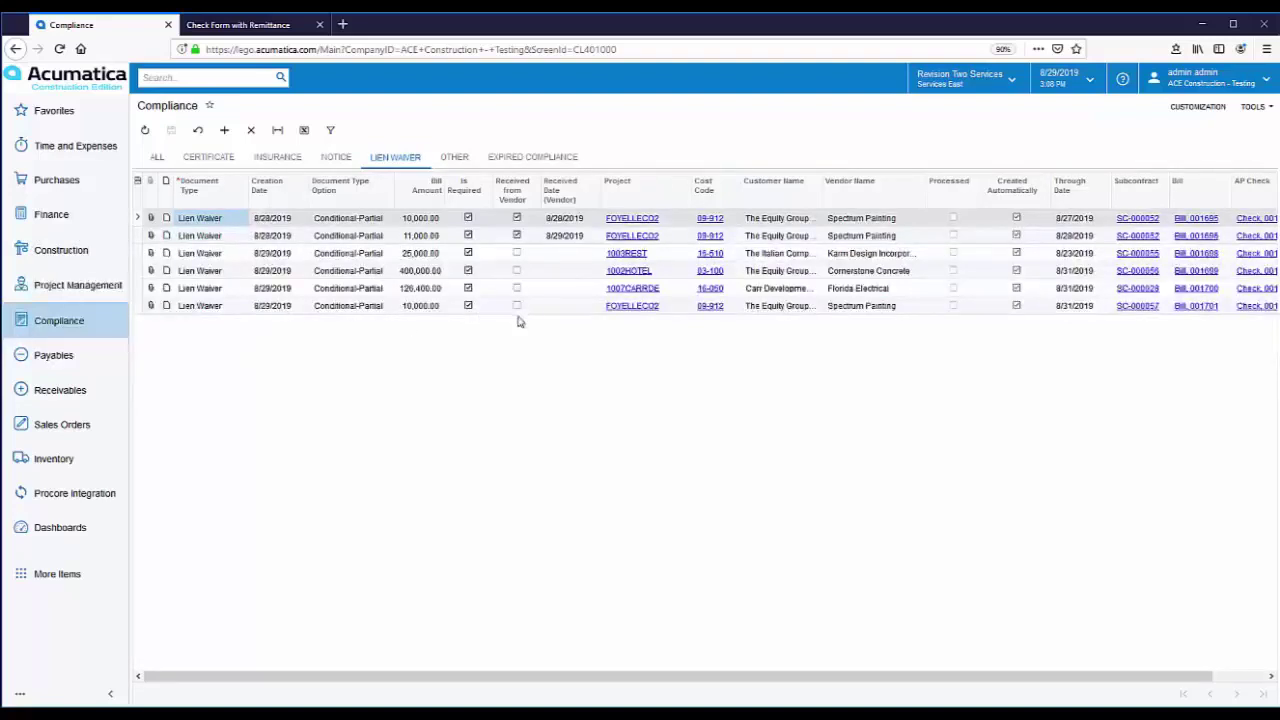
left_click(1090, 308)
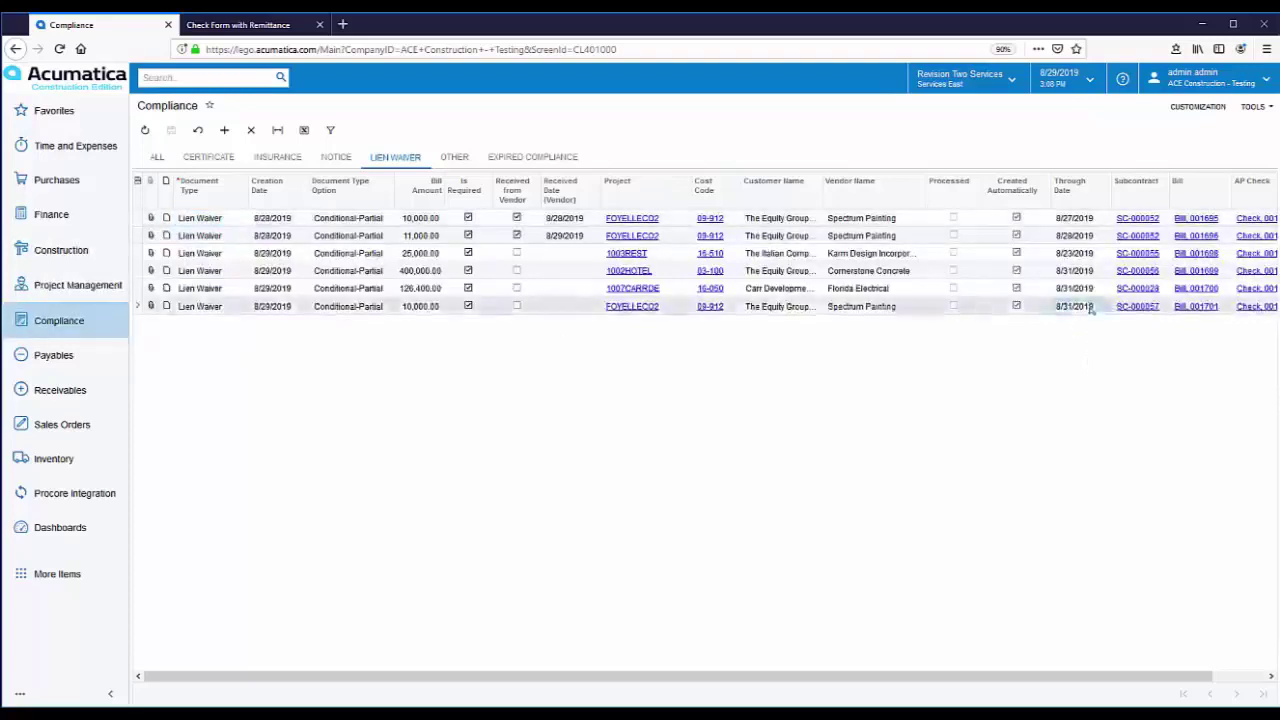
left_click(1115, 306)
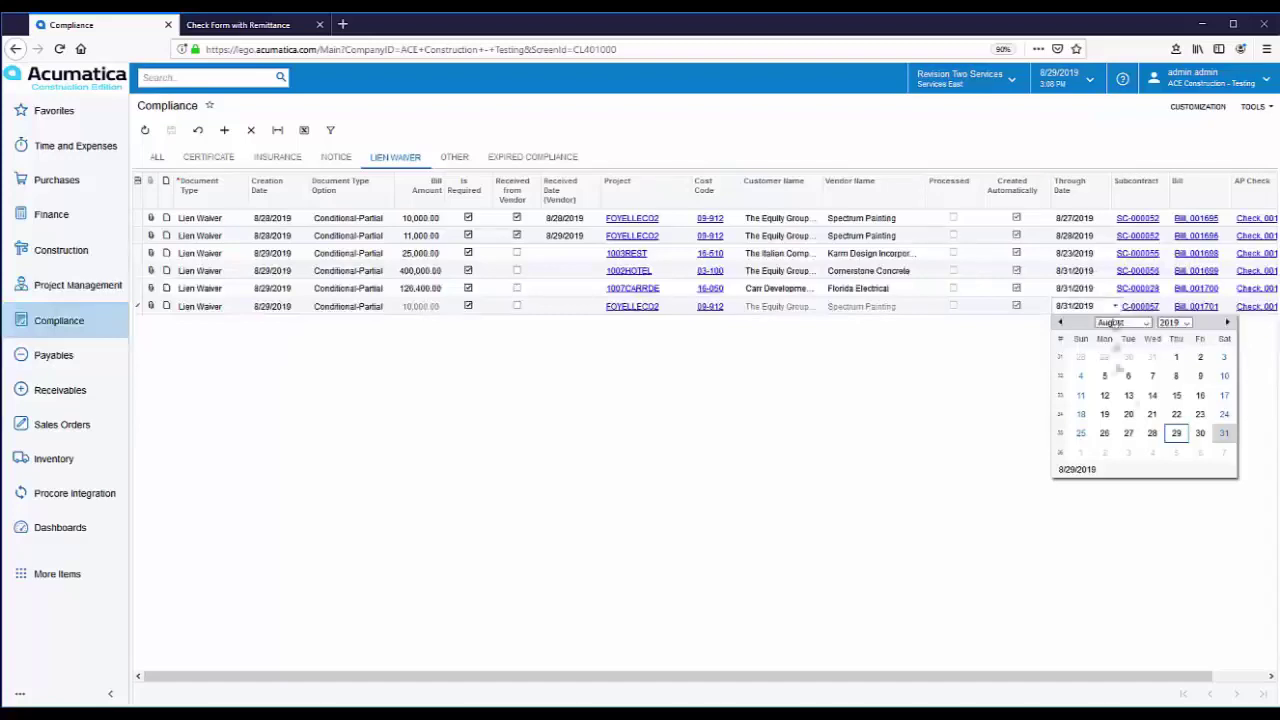
left_click(1152, 433)
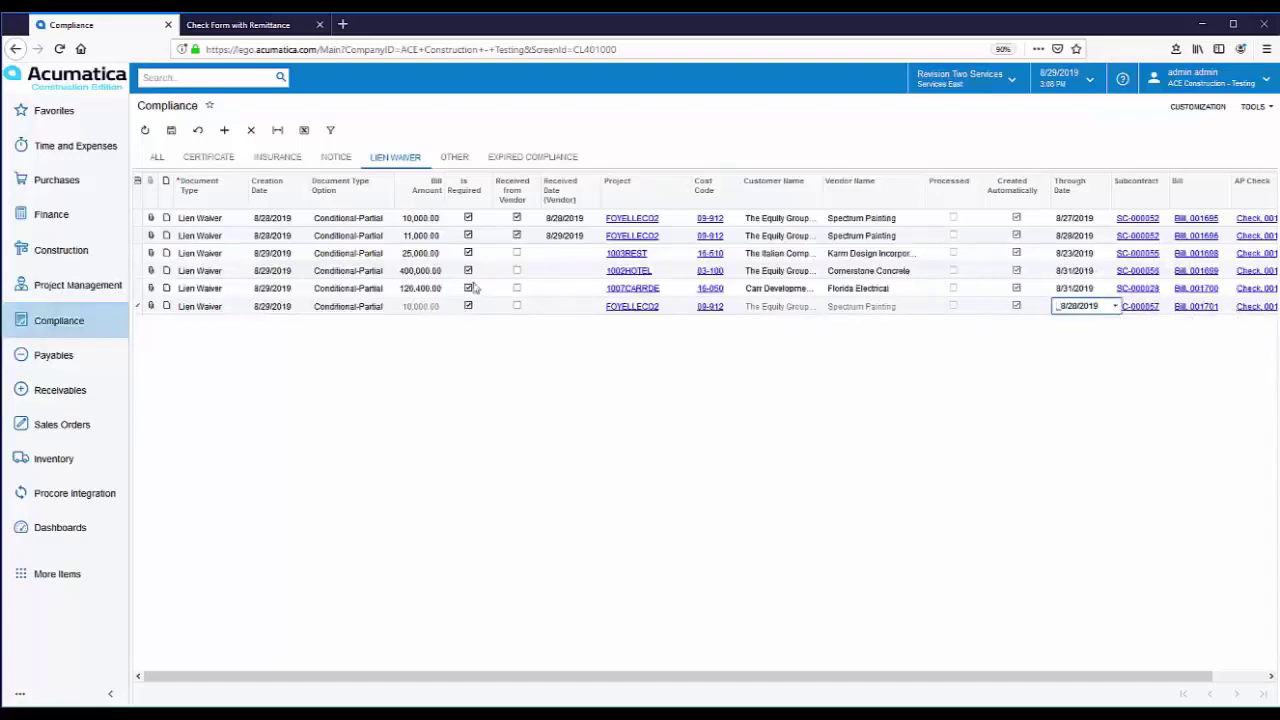
left_click(171, 130)
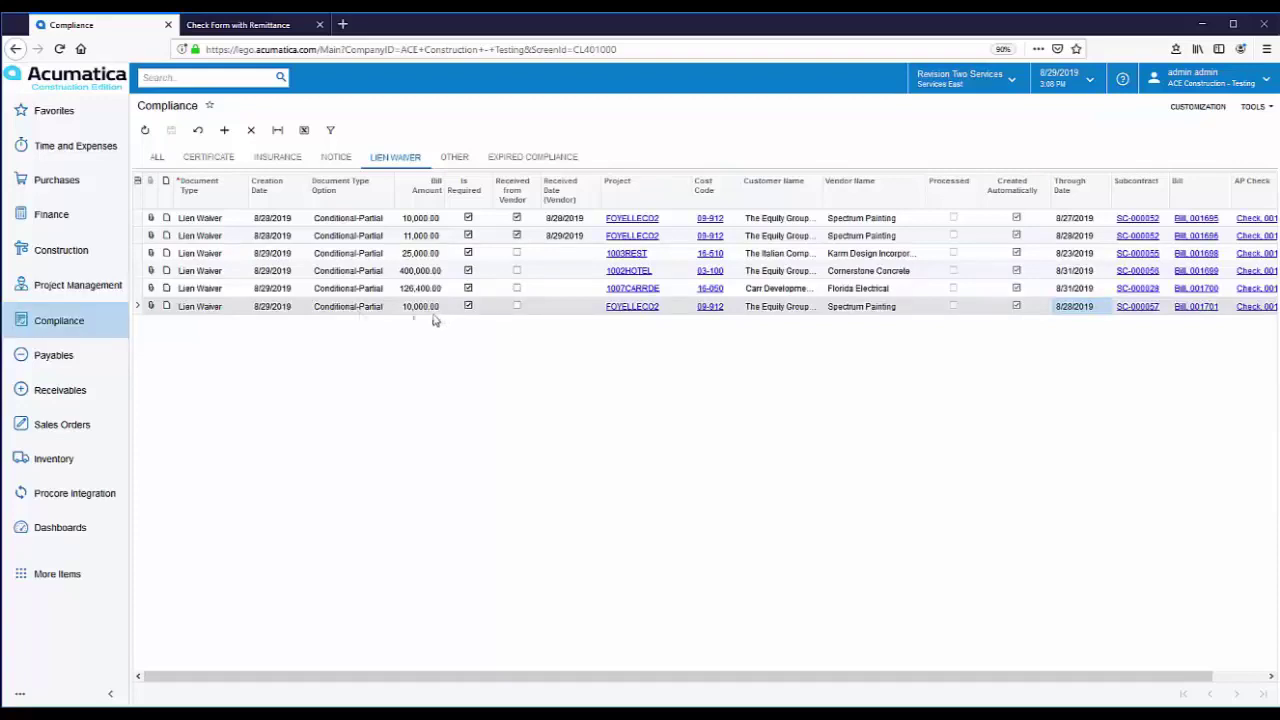
left_click(80, 258)
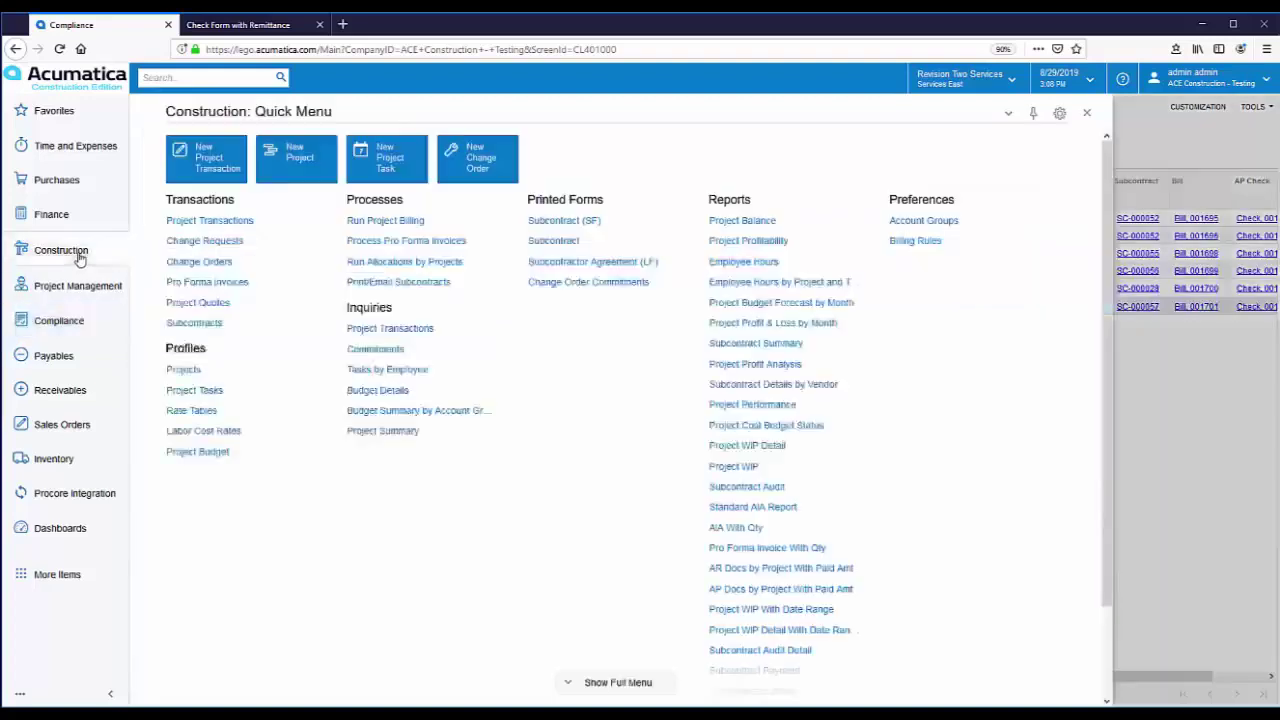
Step: Create a new AP bill from subcontract SC-000057
left_click(196, 323)
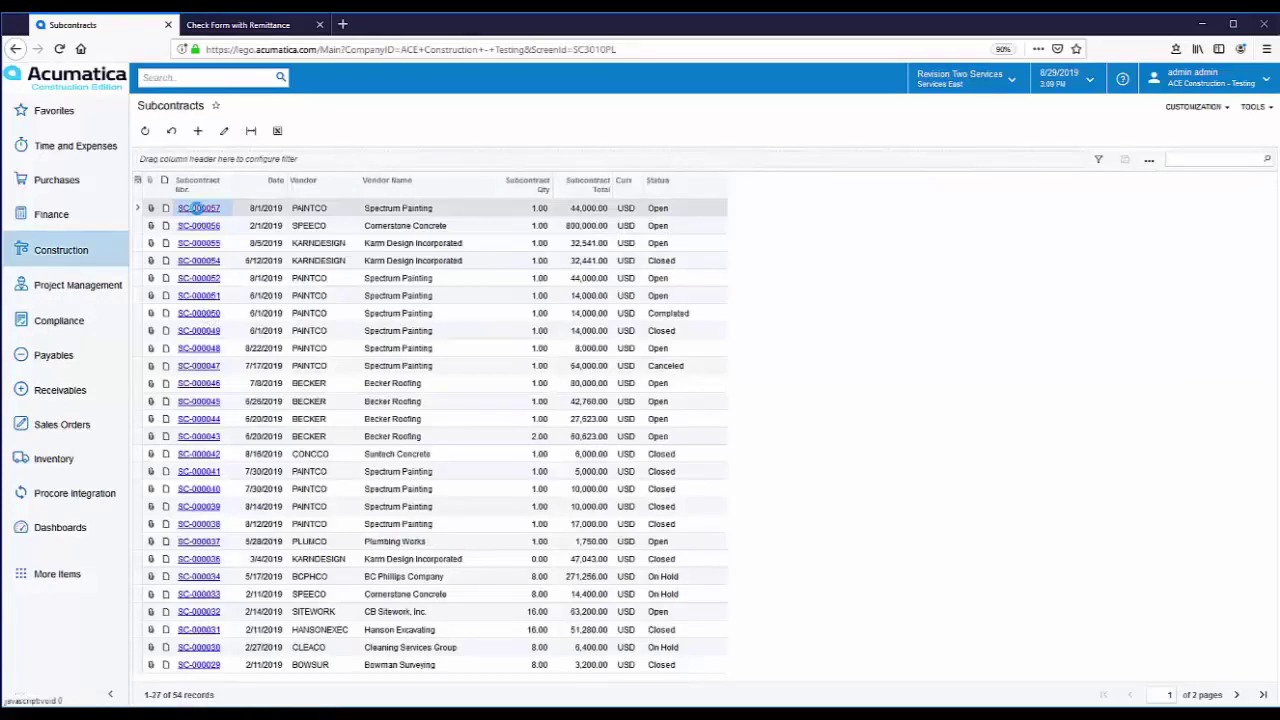
left_click(197, 210)
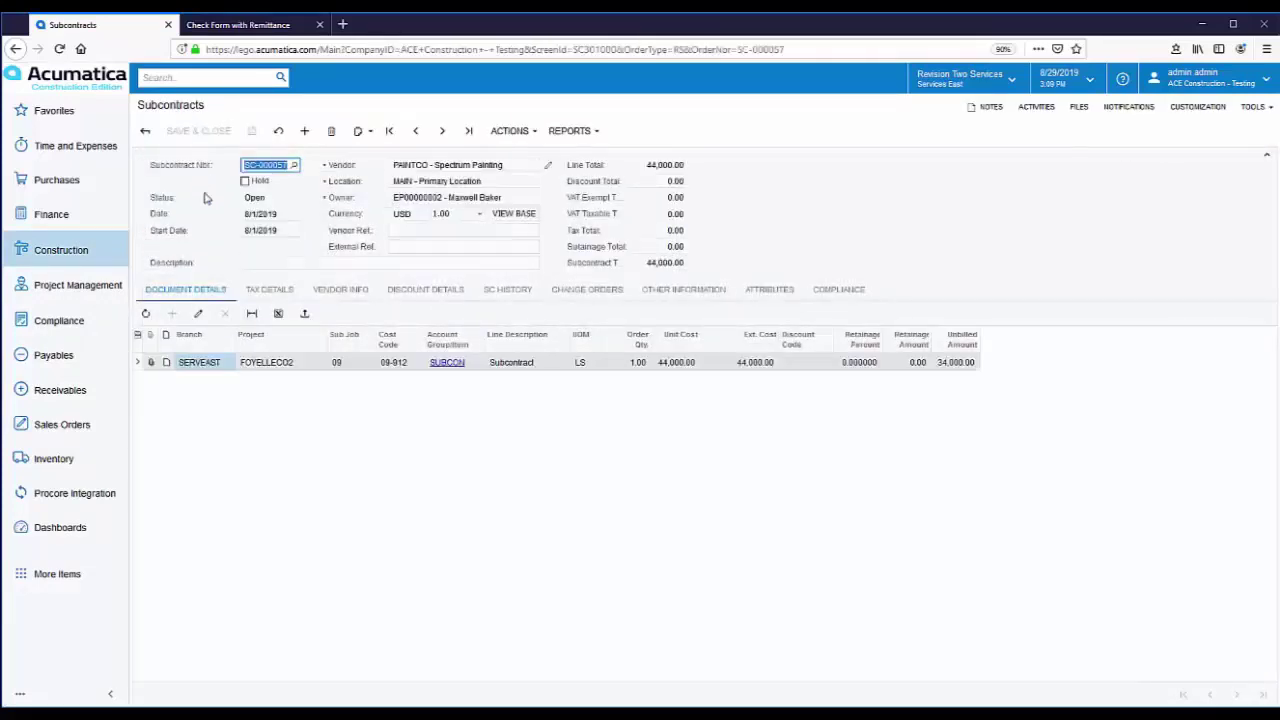
left_click(530, 132)
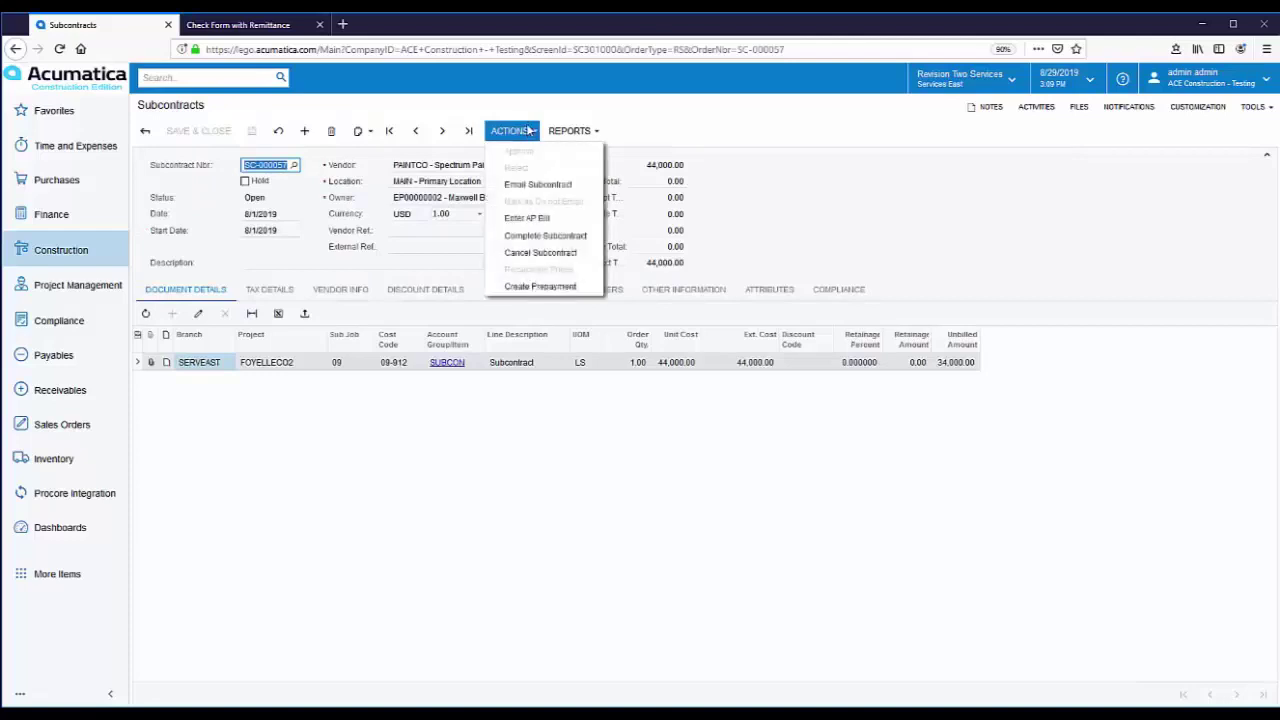
left_click(547, 220)
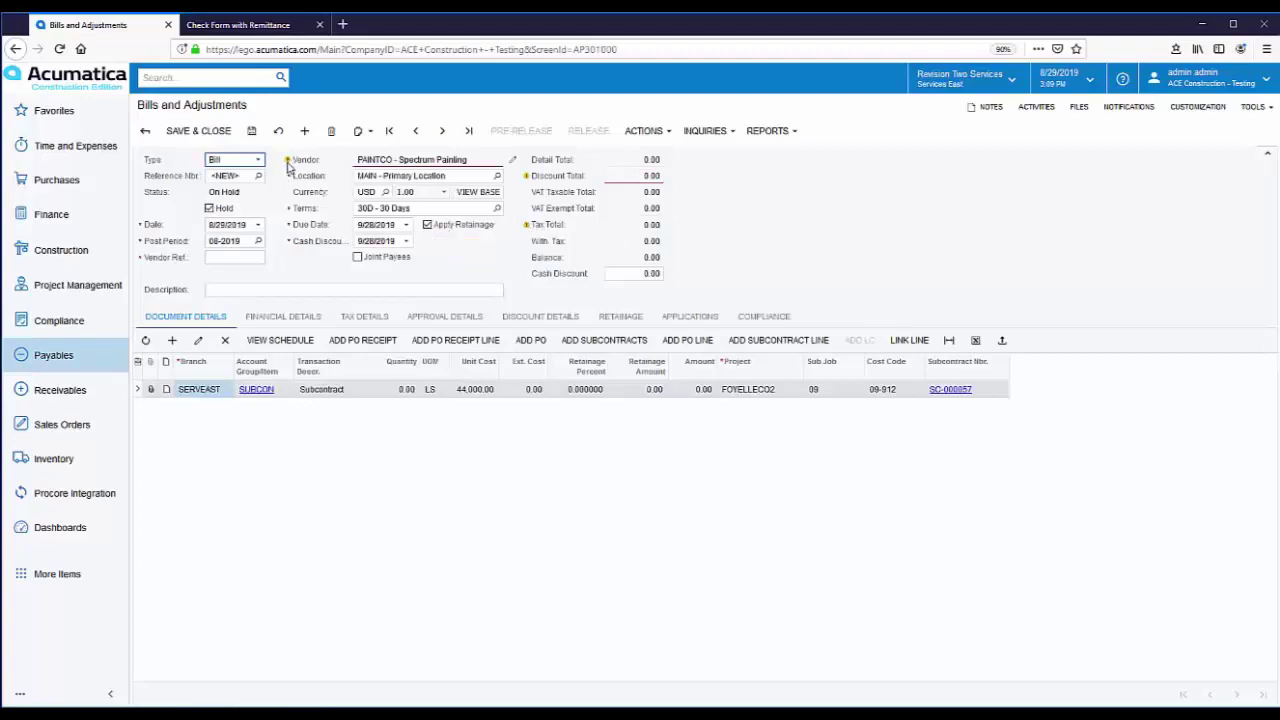
Step: Enter vendor ref 98787, quantity 1 at 12,000.00 unit cost, and clear Hold
mouse_move(289, 163)
left_click(222, 258)
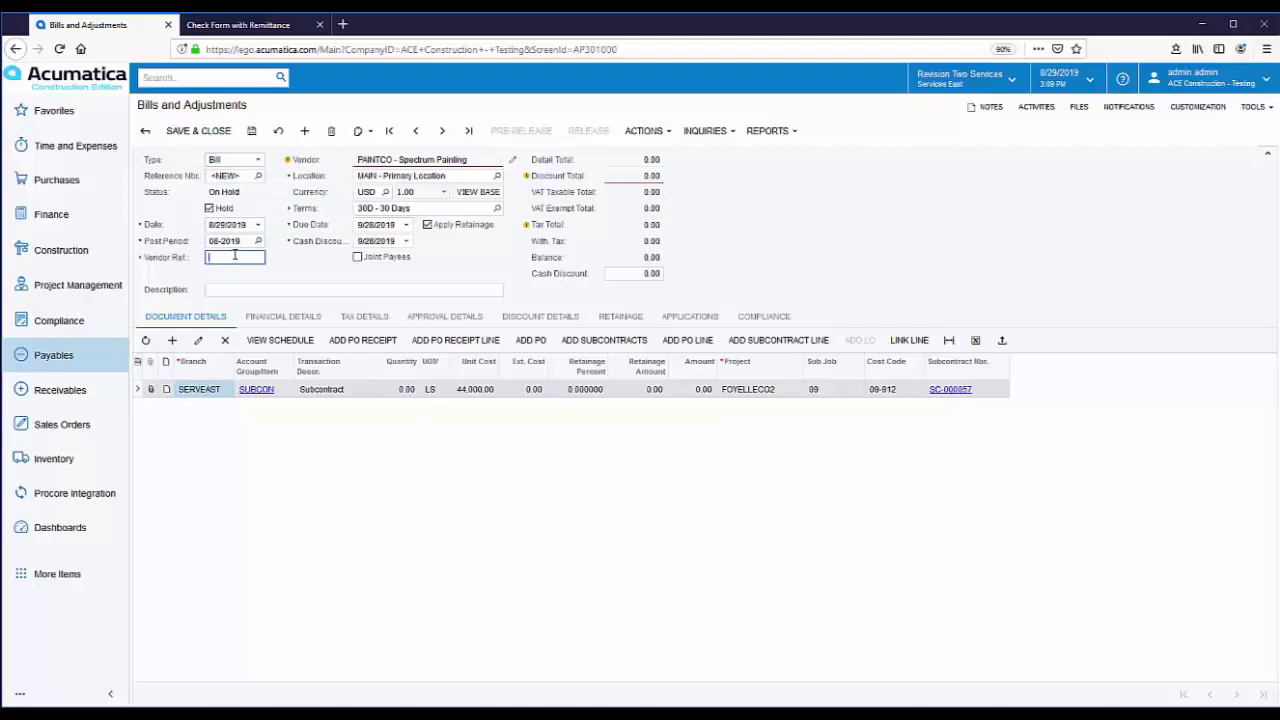
type("98787")
left_click(401, 390)
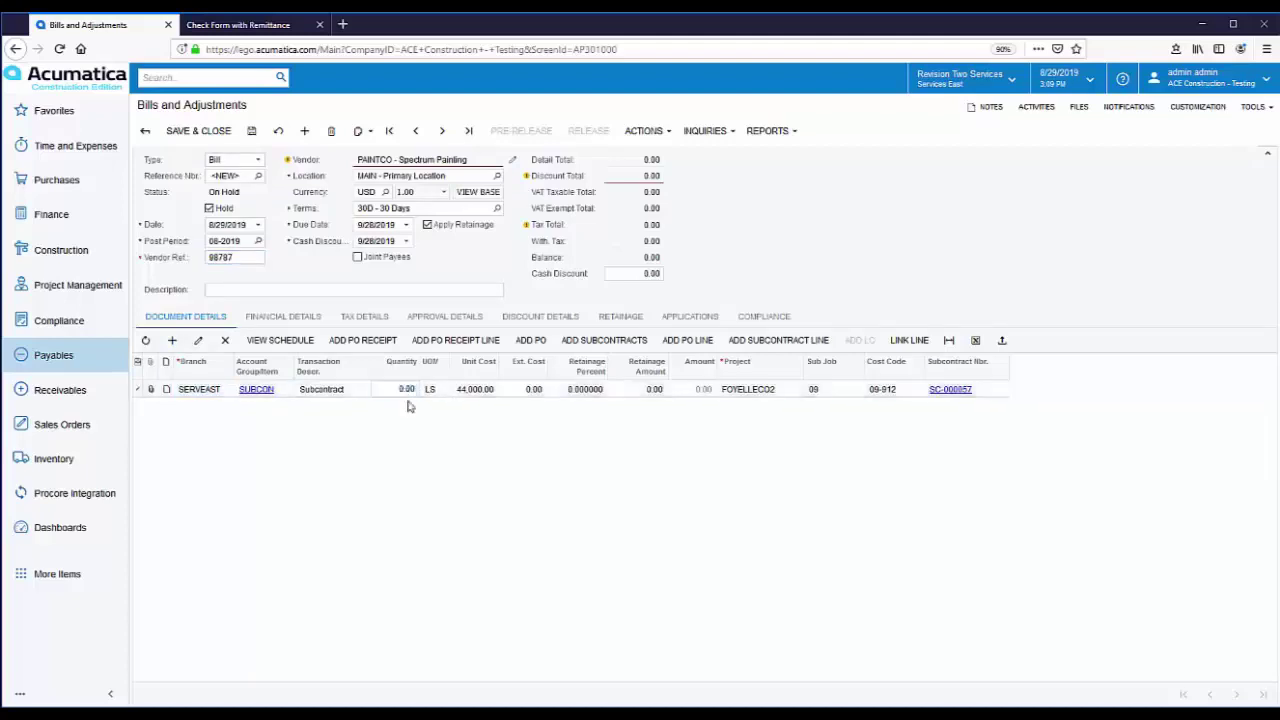
type("1")
key("Tab")
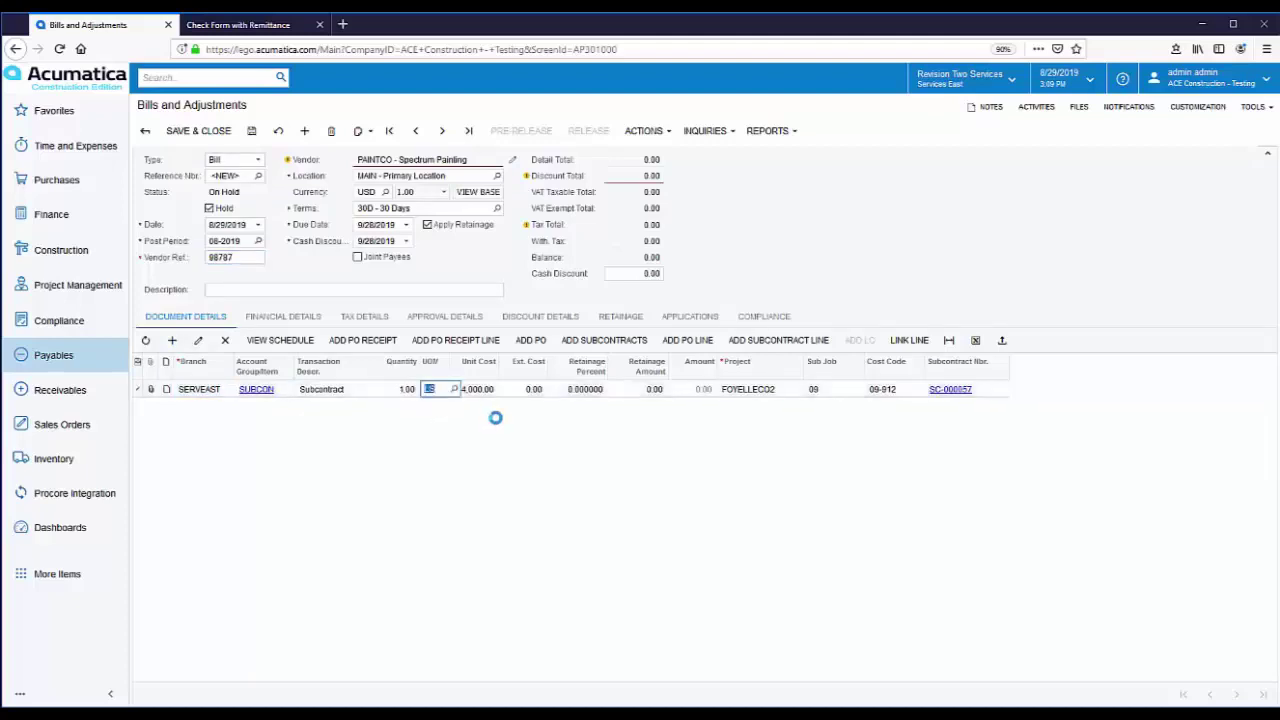
key("Tab")
type("120")
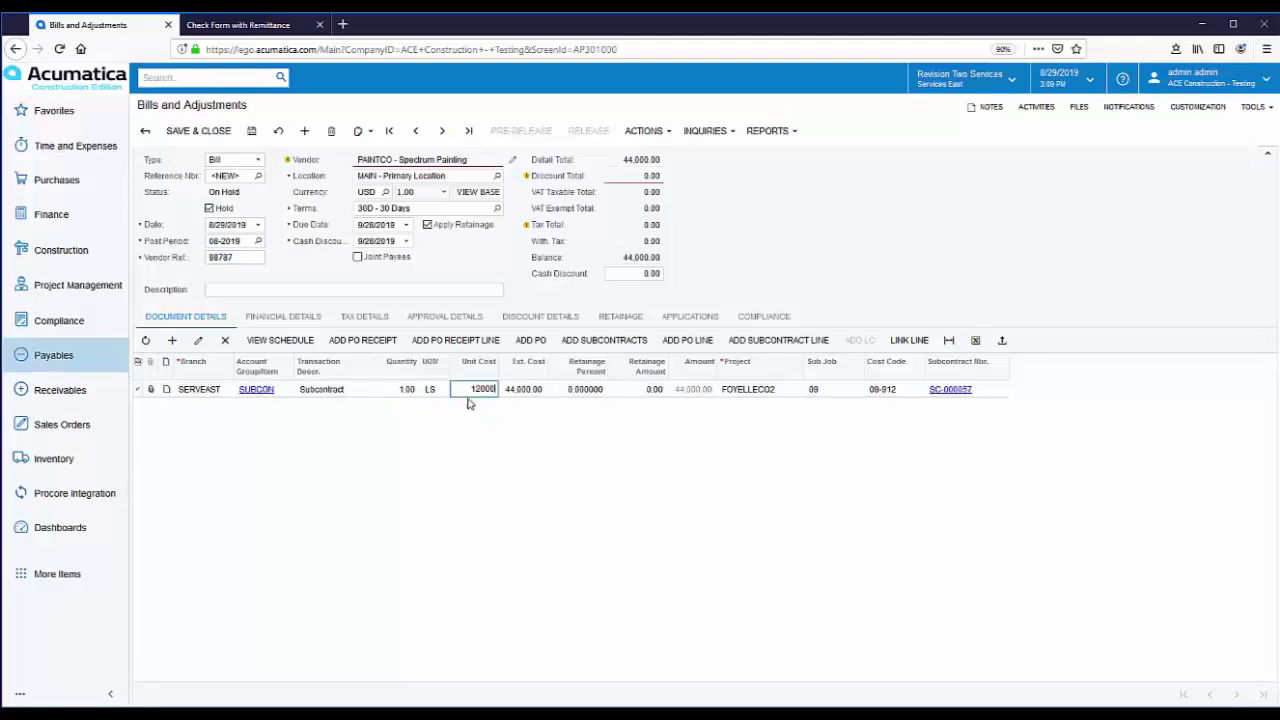
key("Tab")
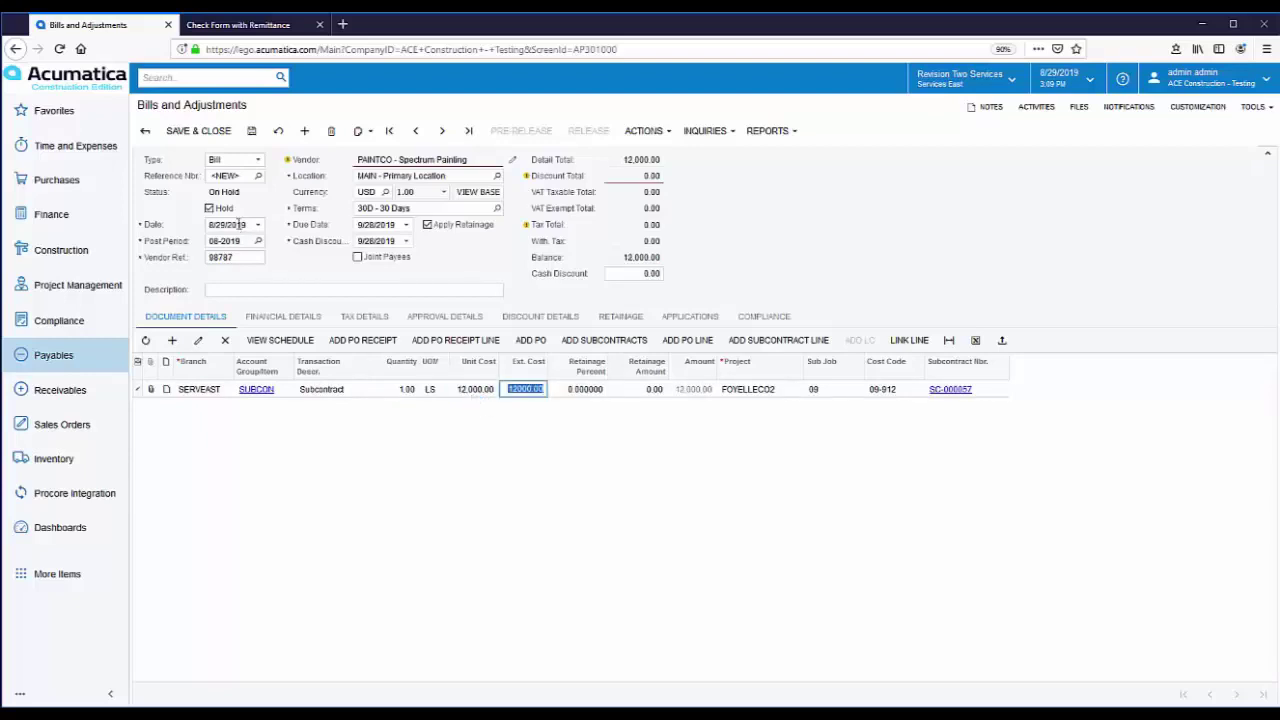
left_click(210, 209)
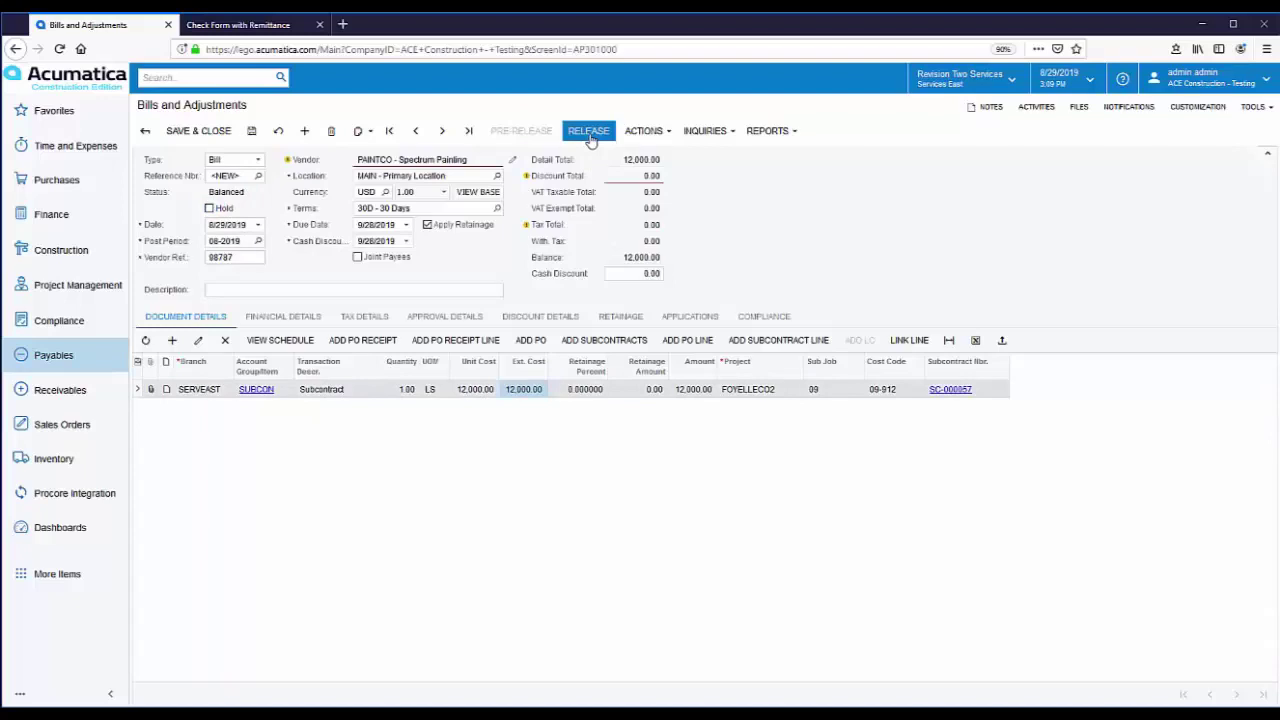
Step: Release bill 001702 and create its 12,000.00 check, accepting the lien waiver warning
left_click(587, 133)
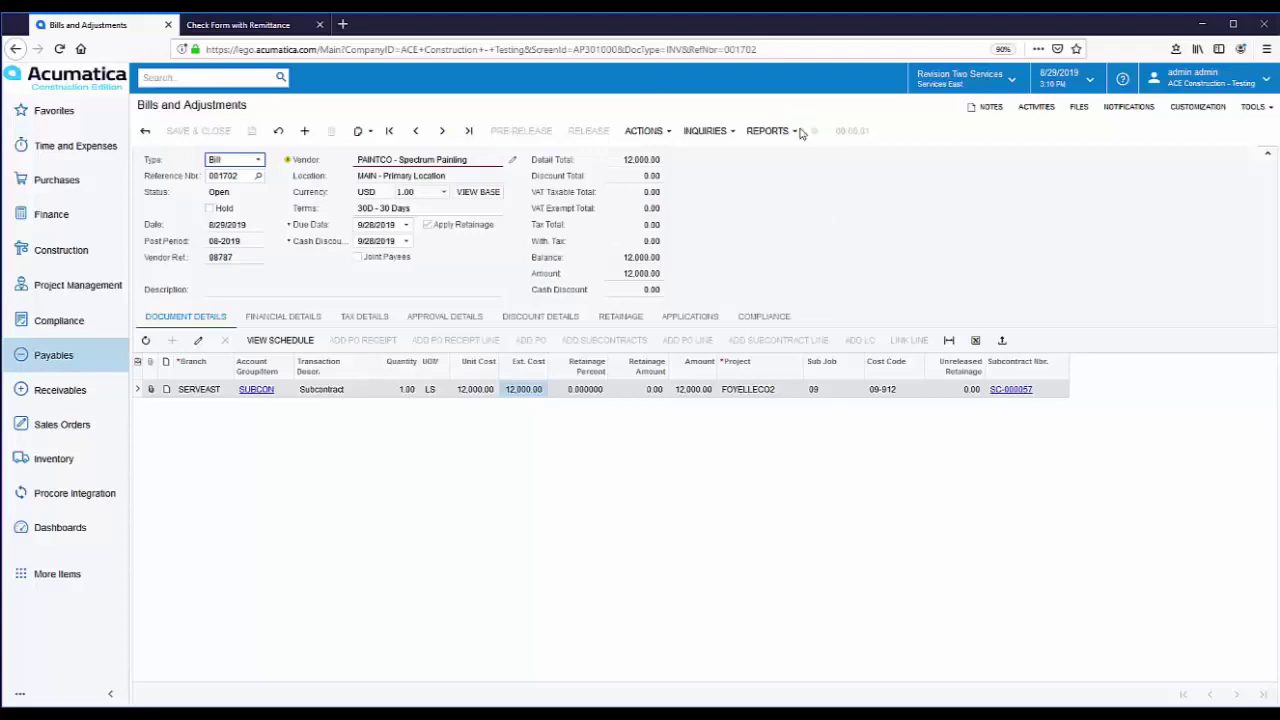
left_click(665, 134)
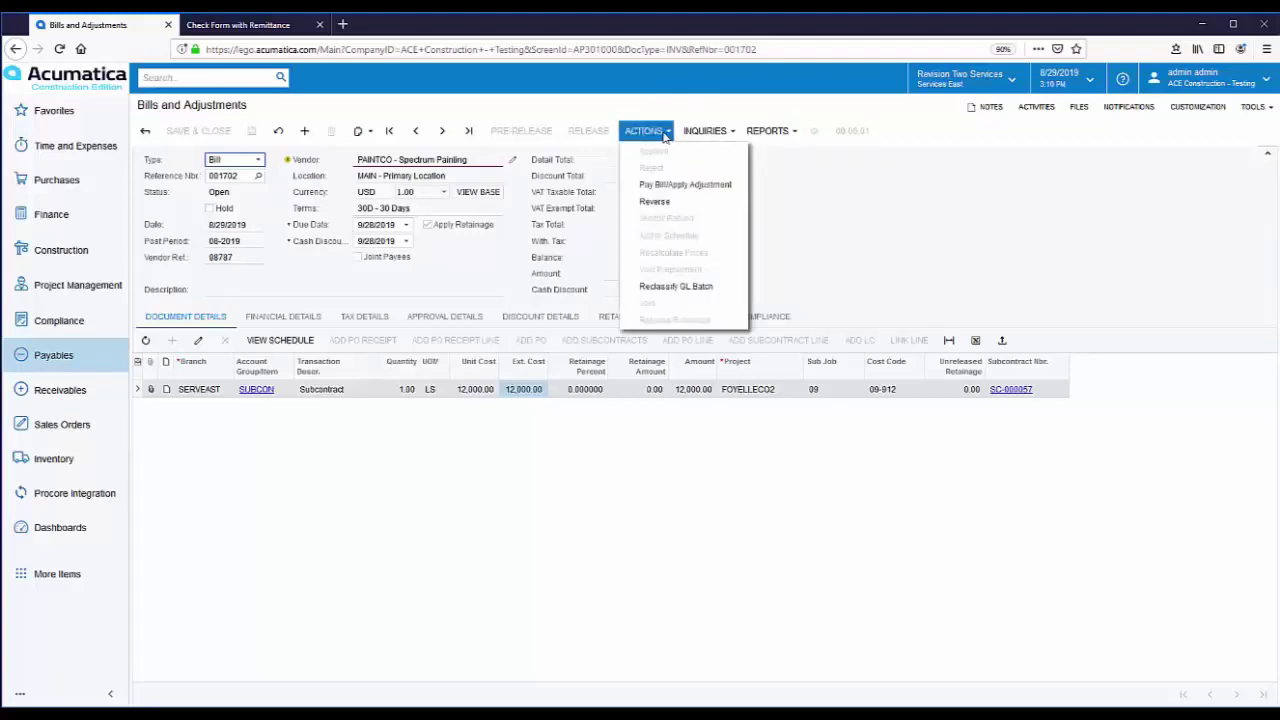
left_click(657, 184)
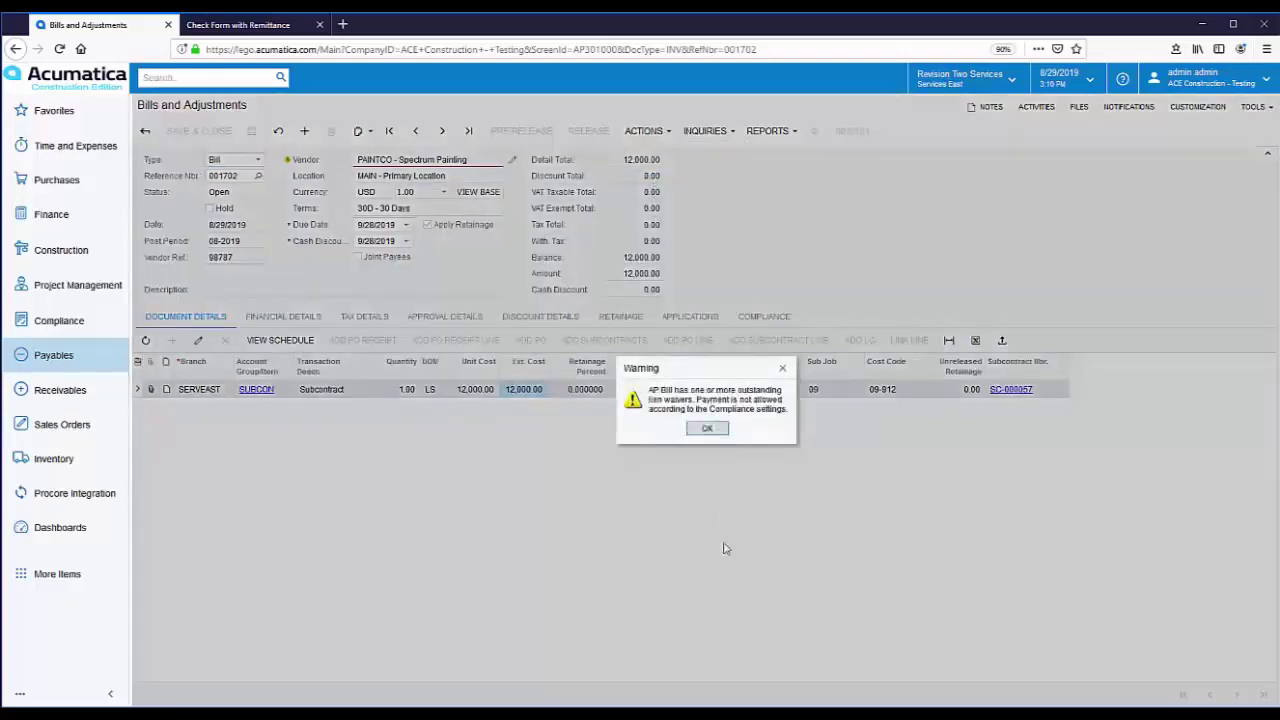
left_click(706, 430)
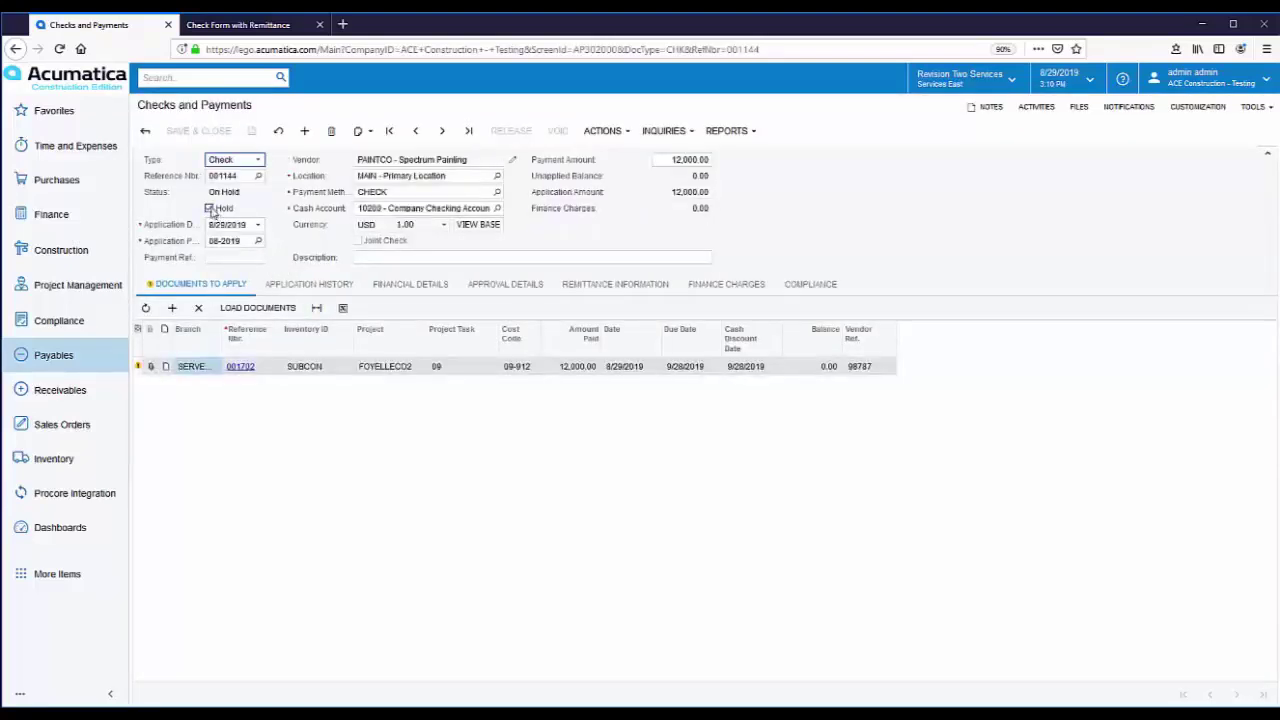
Step: Take check 001144 off hold and try Print Check, acknowledging the lien waiver hold warning, then reload
left_click(210, 208)
left_click(210, 208)
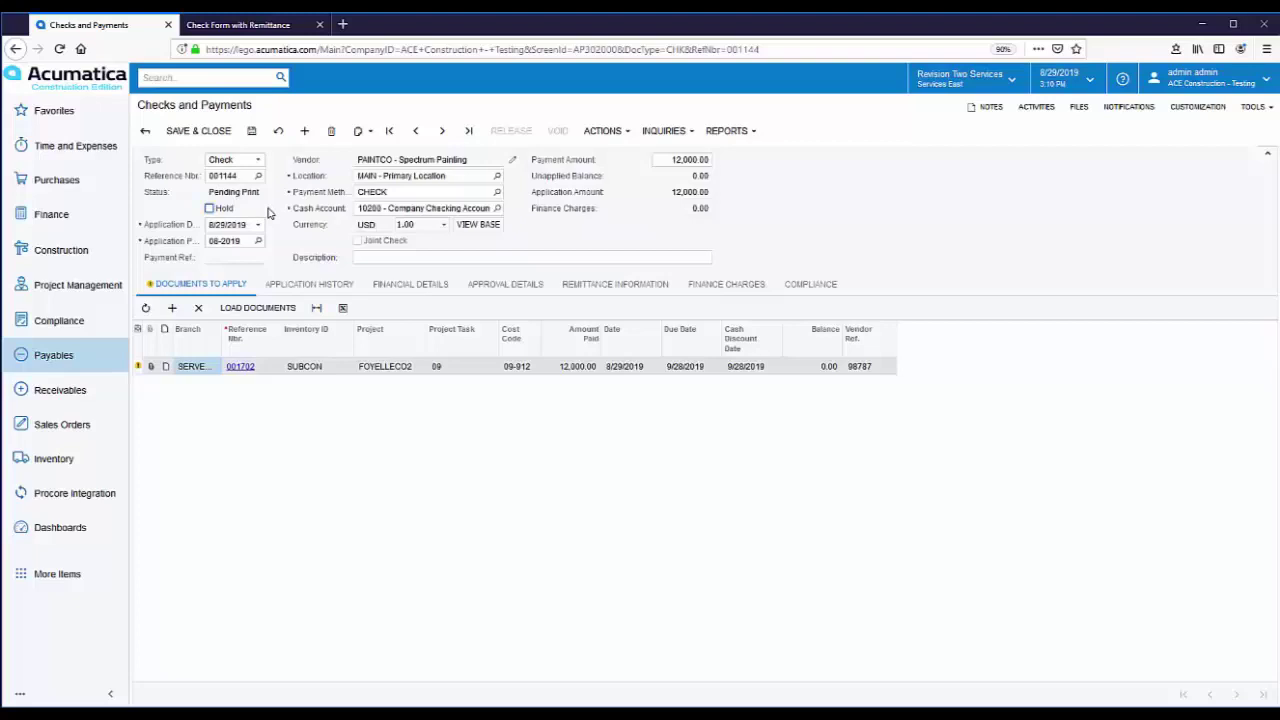
left_click(622, 137)
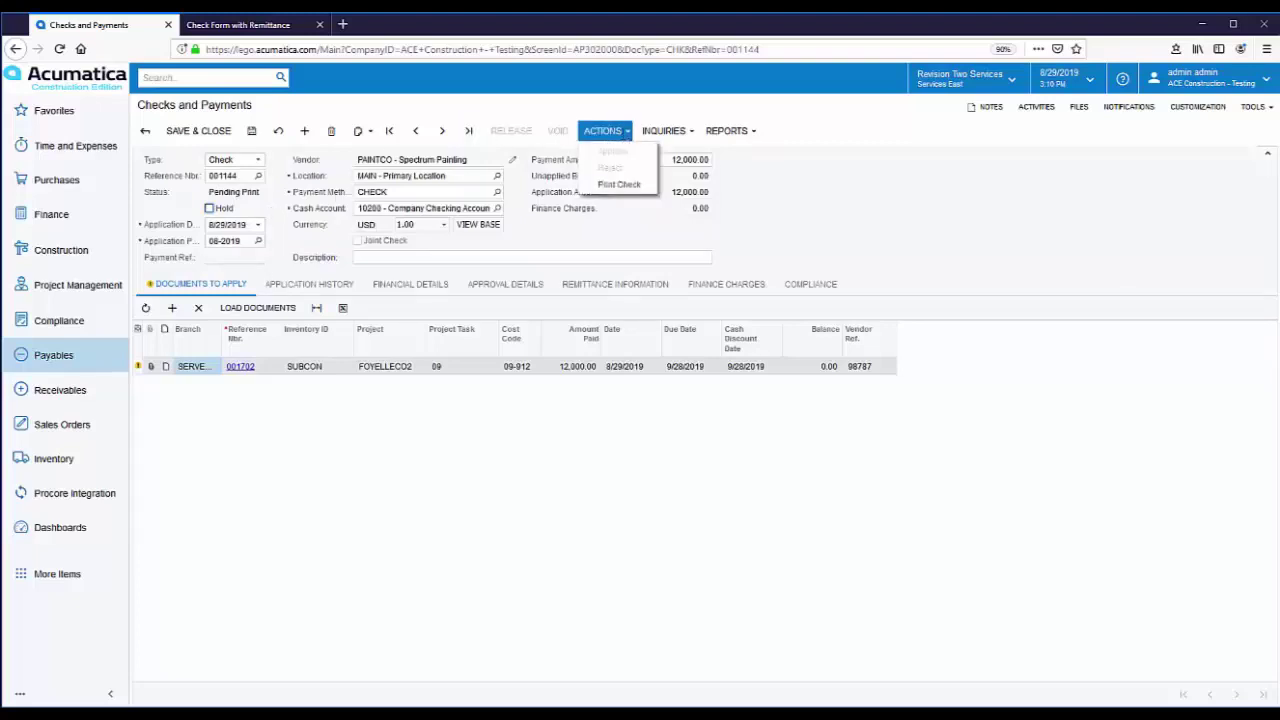
left_click(613, 190)
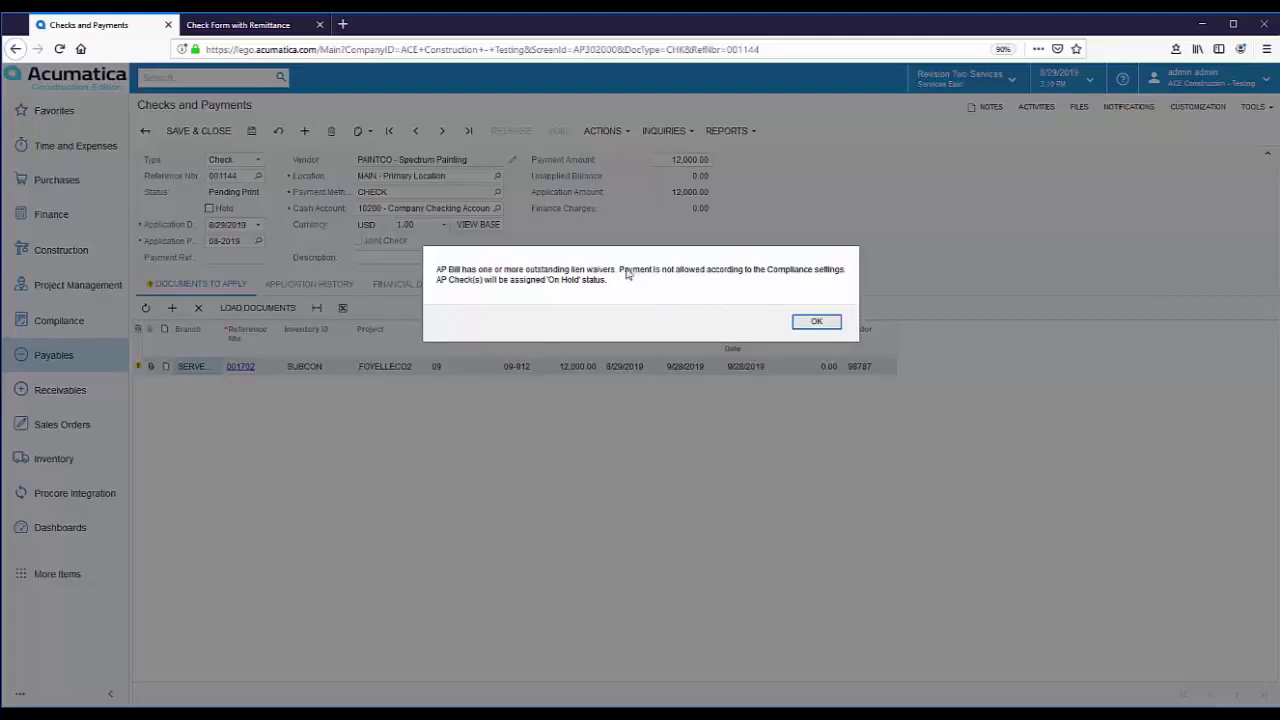
left_click(816, 323)
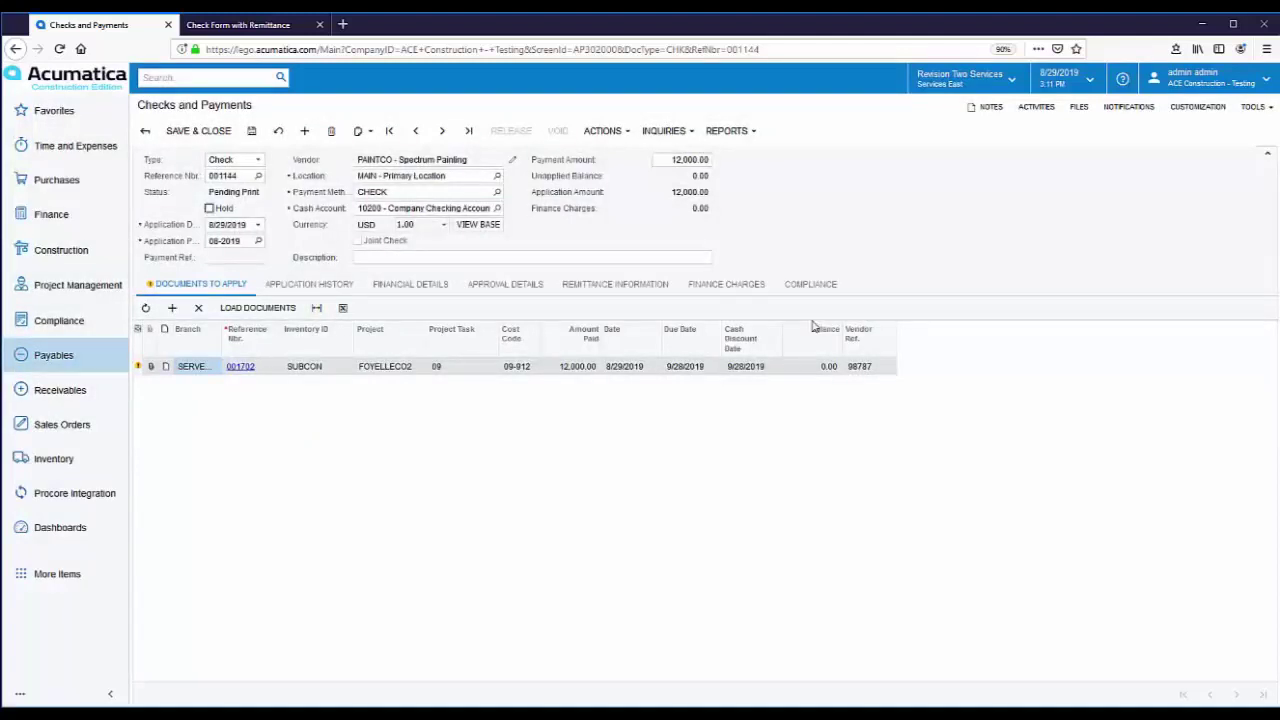
left_click(60, 50)
left_click(714, 321)
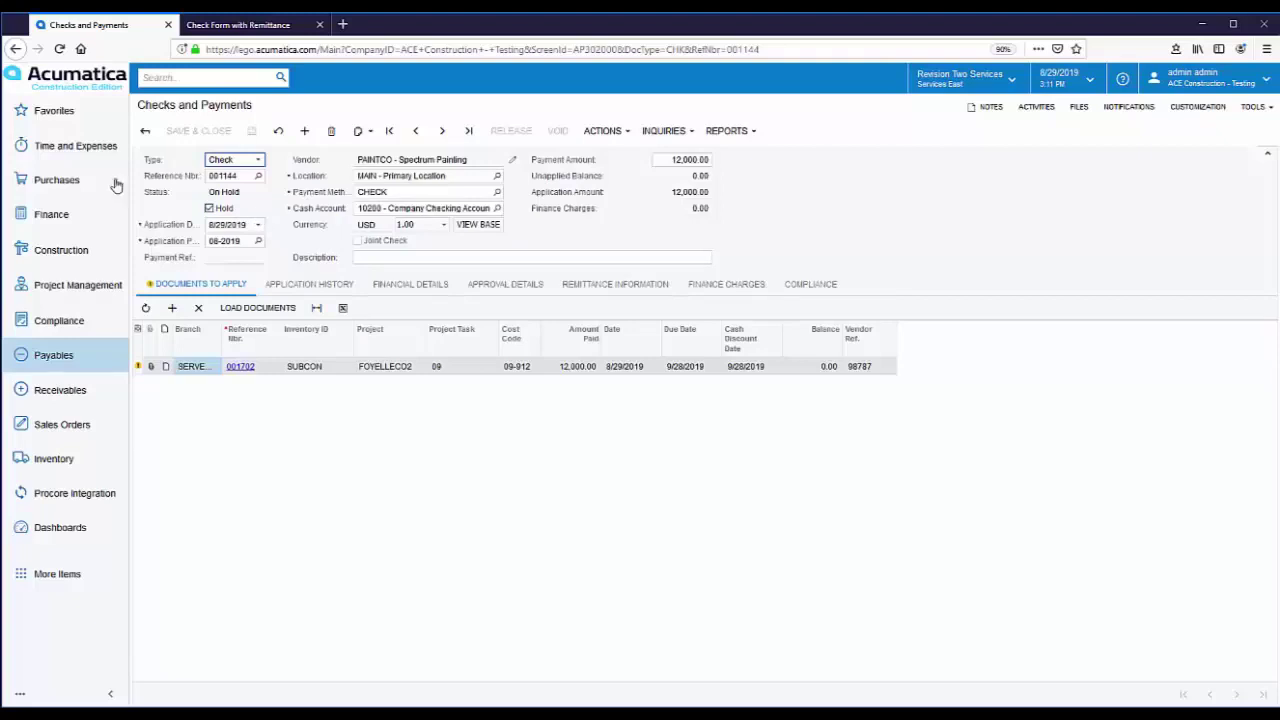
Step: On the Compliance Lien Waiver tab, mark the SC-000057 waiver as Received from Vendor
left_click(58, 322)
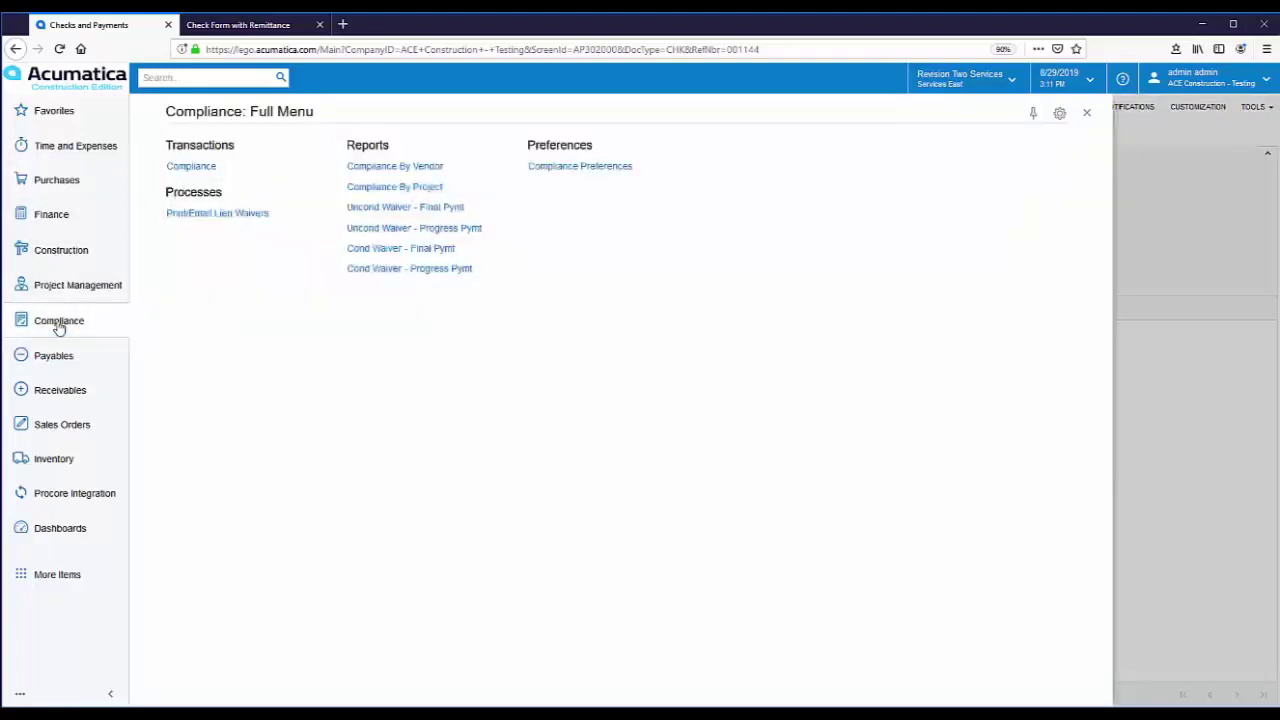
left_click(194, 168)
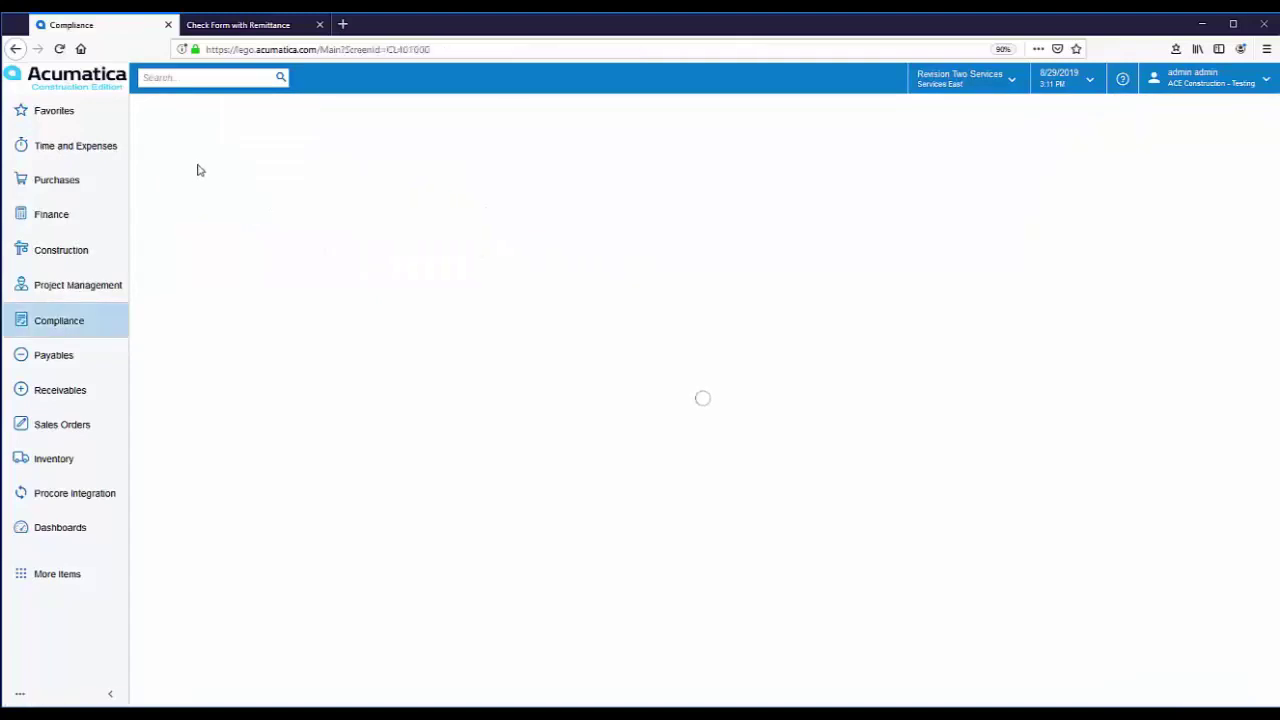
left_click(396, 158)
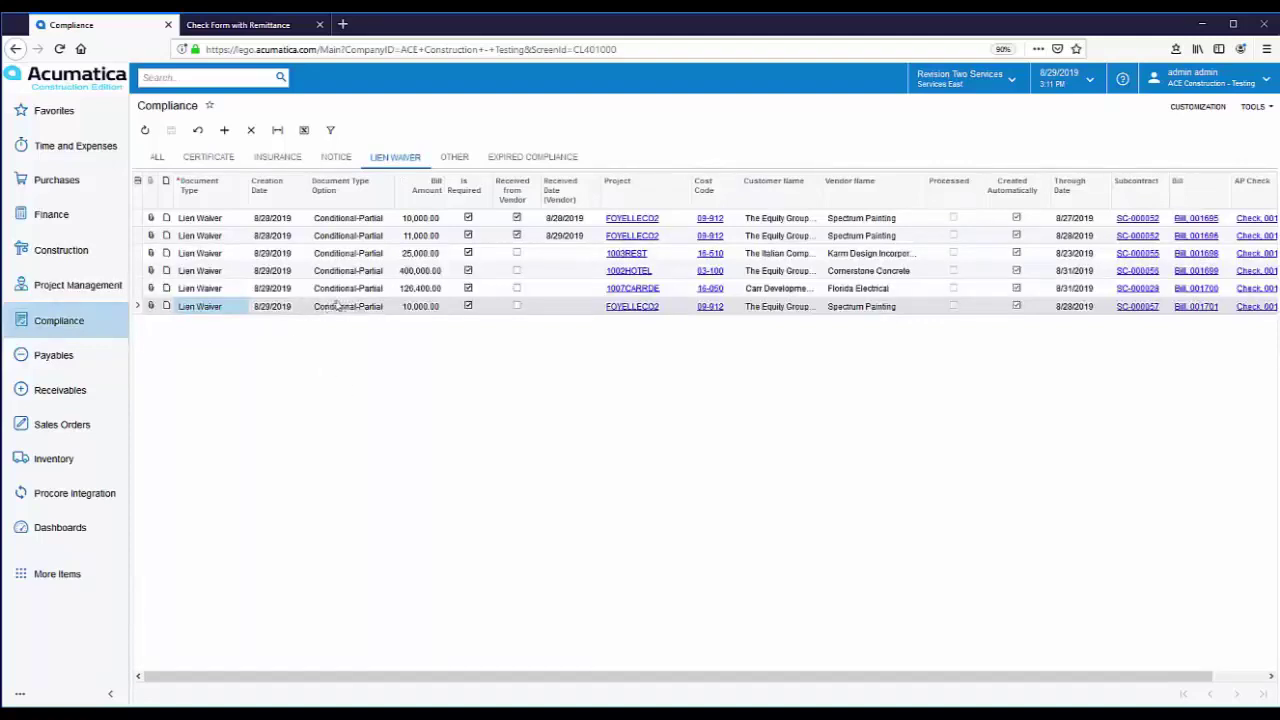
left_click(517, 308)
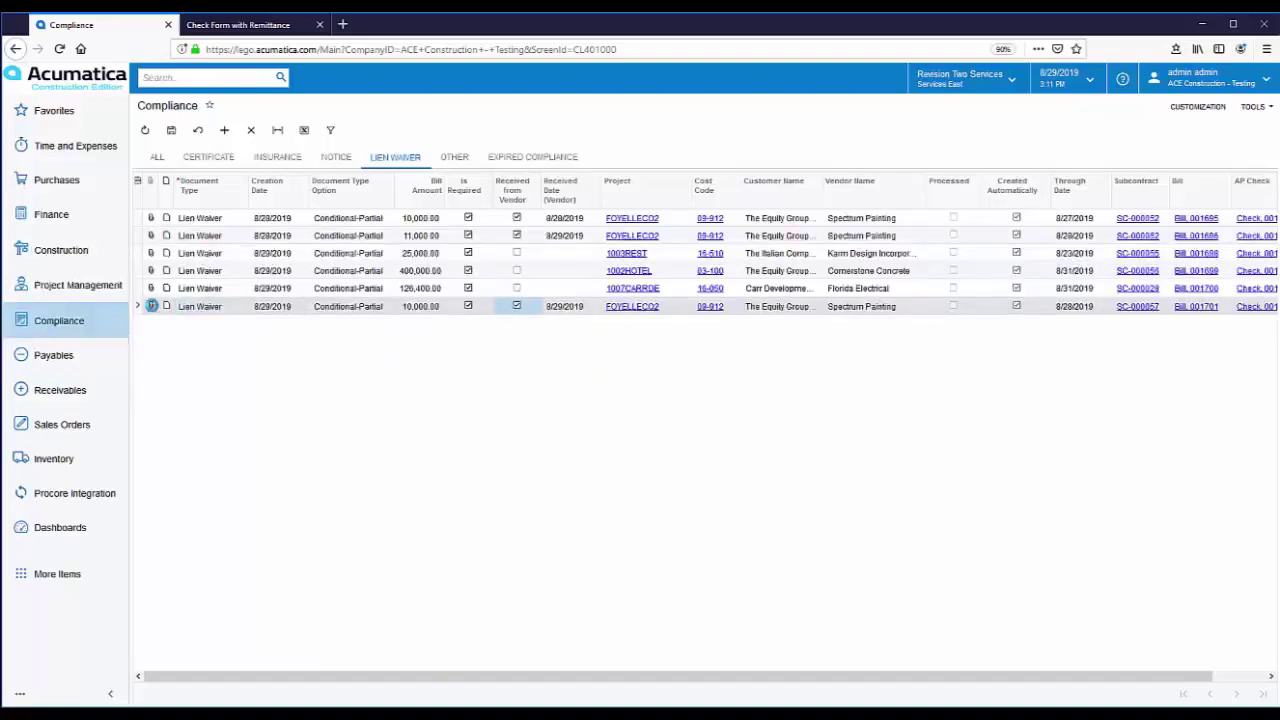
Step: Attach signed lien waiver.pdf to the SC-000057 lien waiver record
left_click(151, 306)
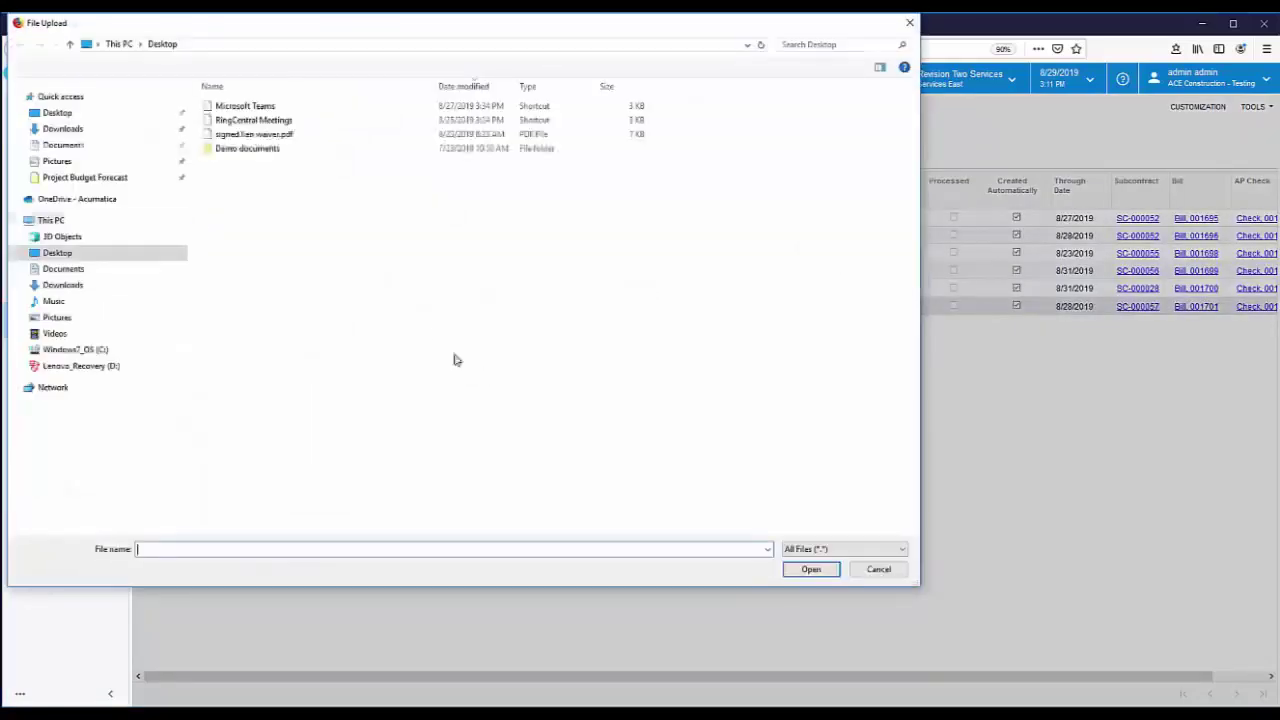
left_click(253, 136)
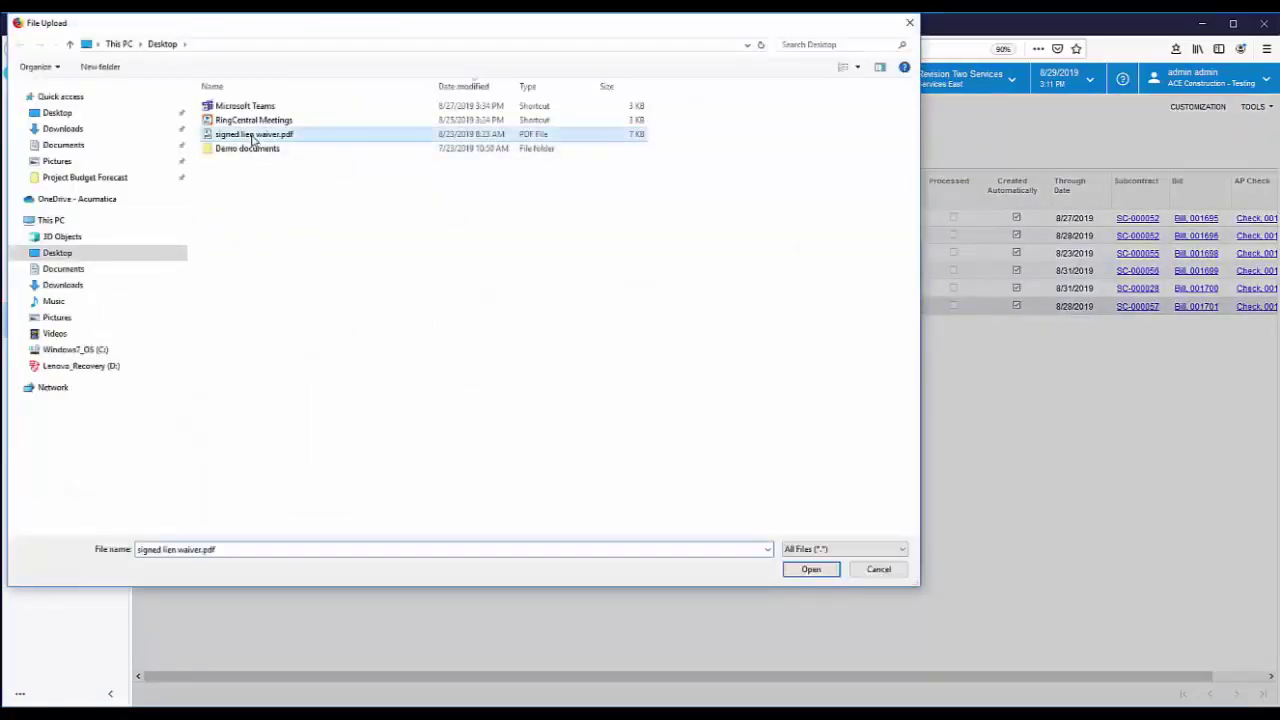
left_click(831, 571)
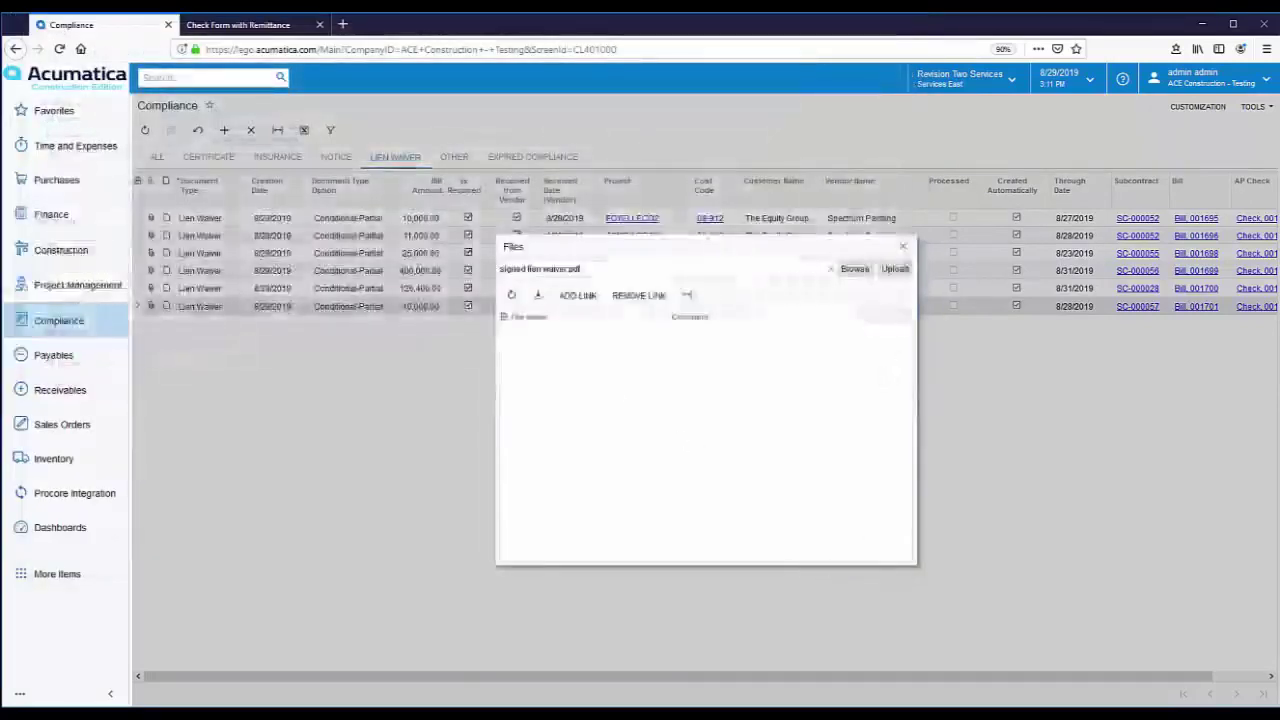
left_click(895, 271)
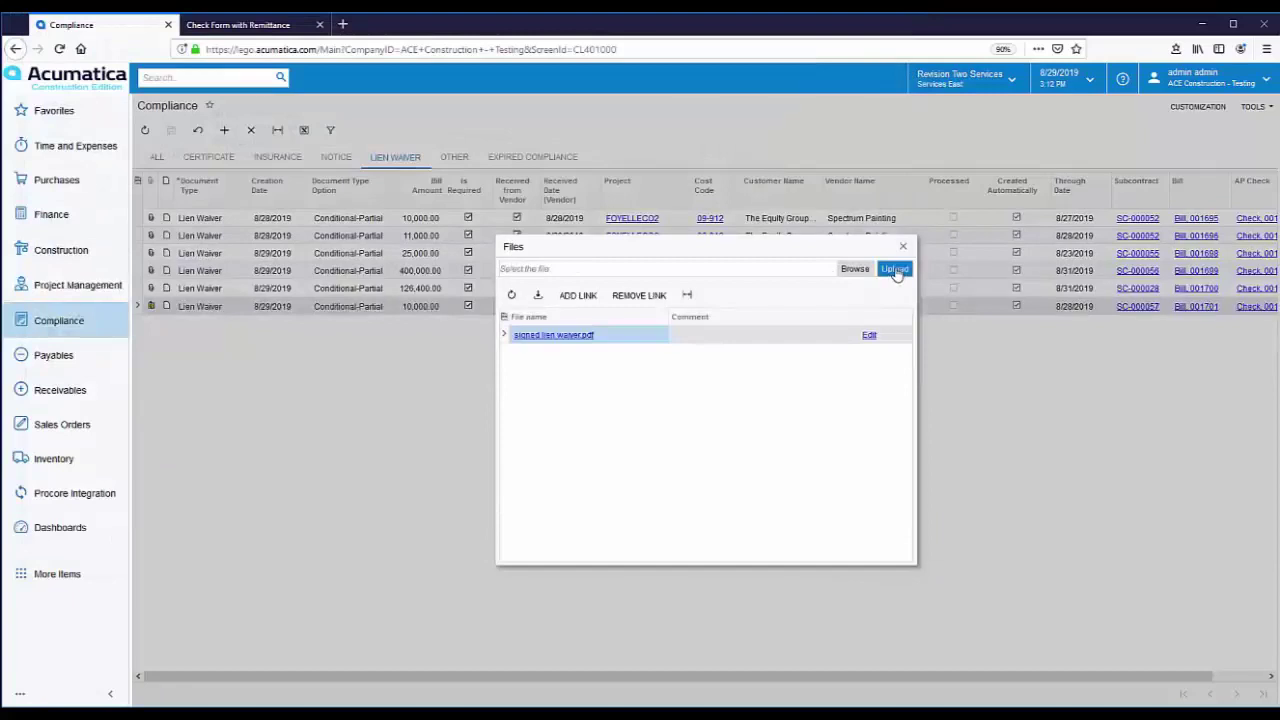
left_click(903, 246)
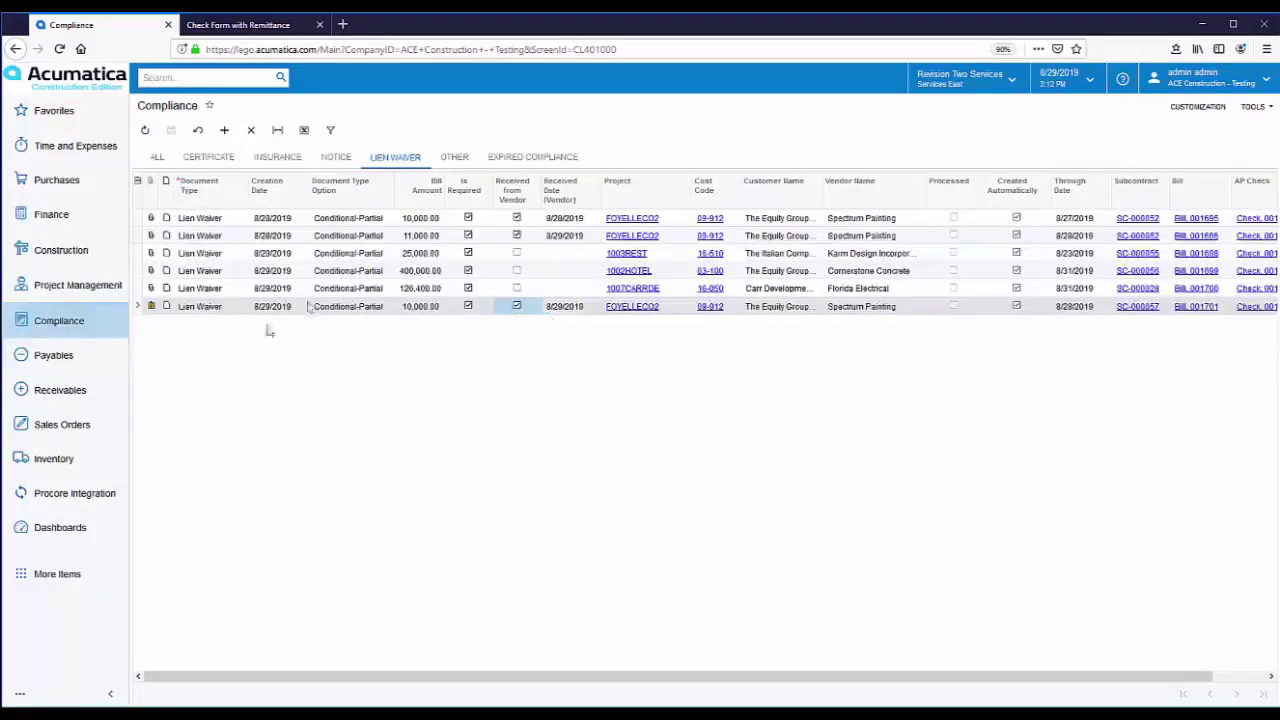
Step: Open bill 001702 from the Payables bills list to review it
left_click(57, 366)
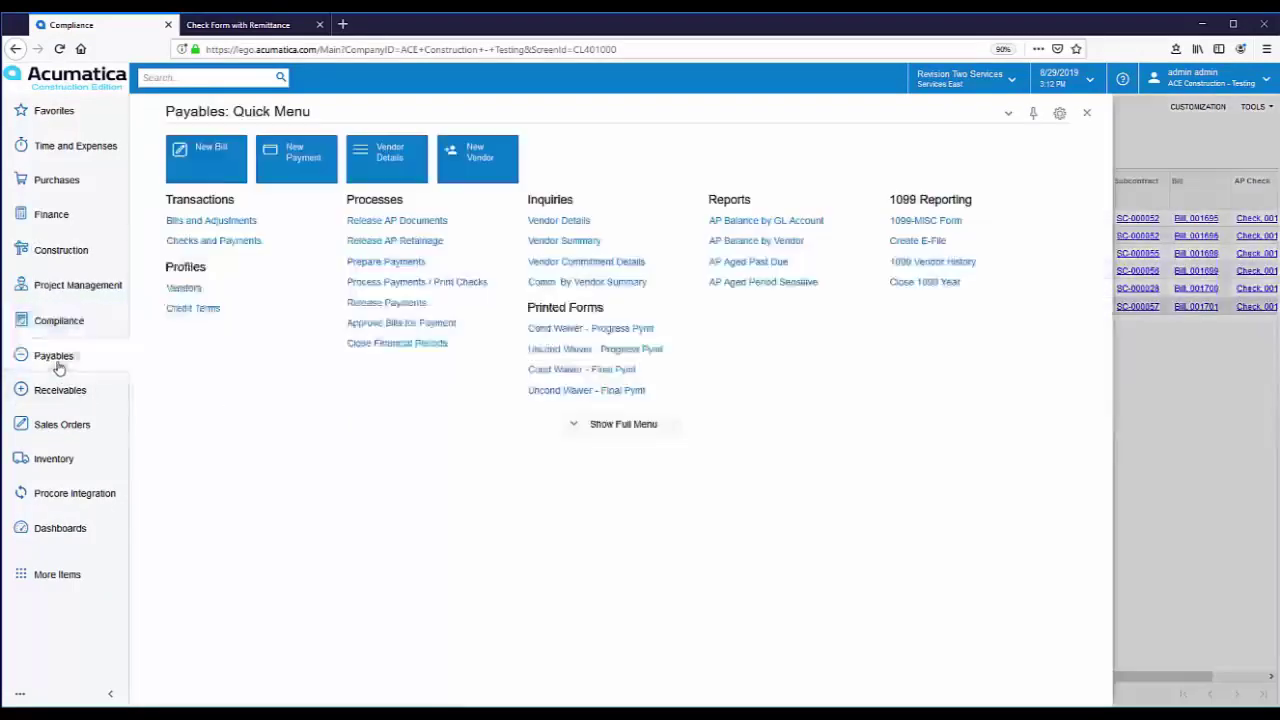
left_click(210, 221)
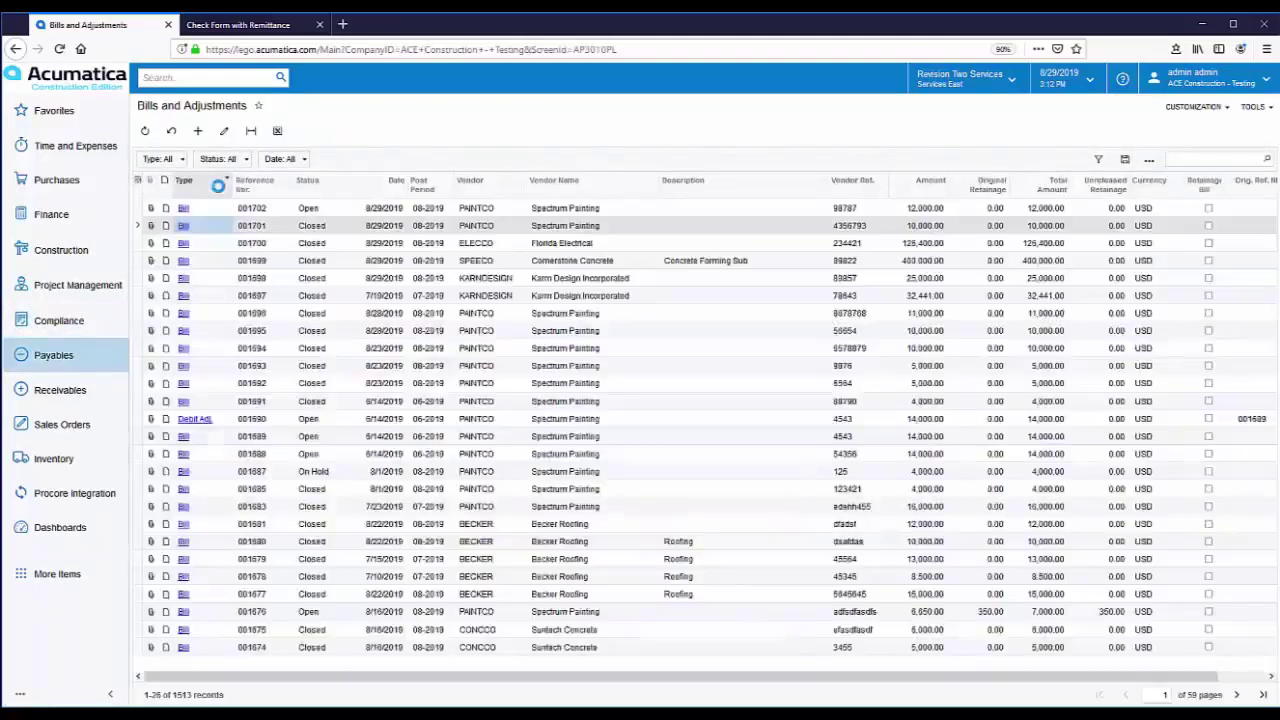
left_click(182, 208)
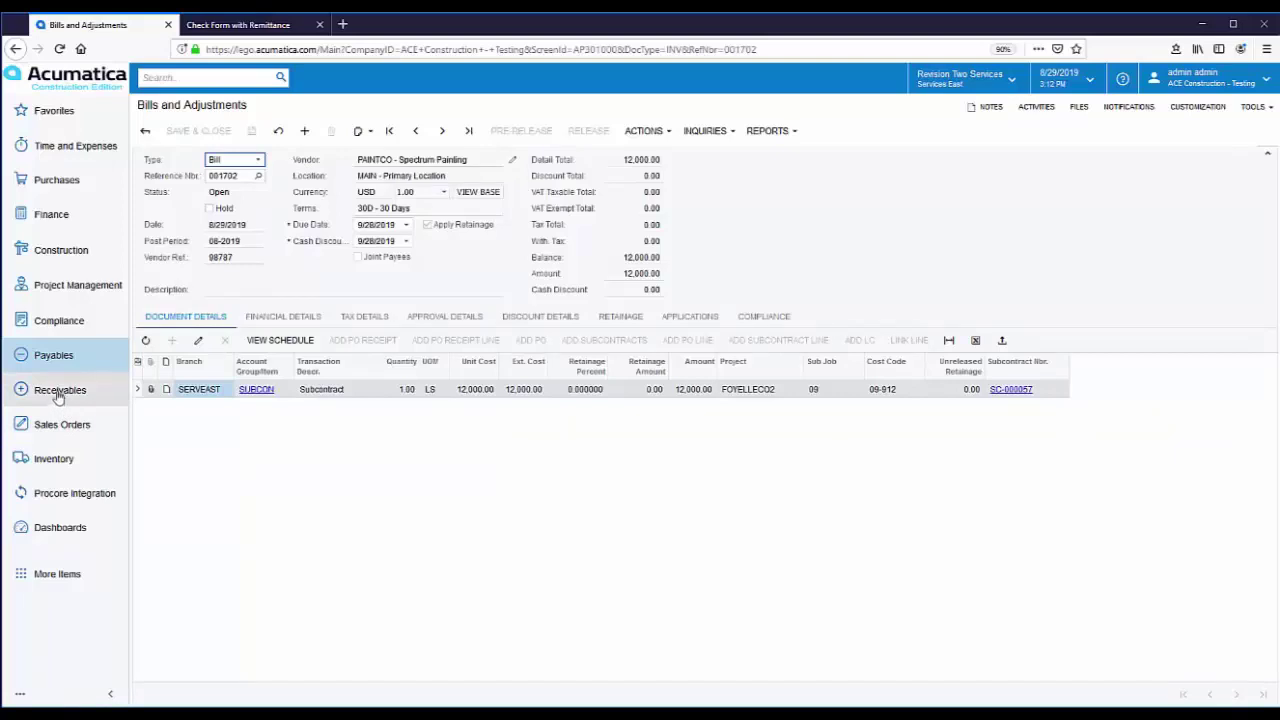
Step: Open check 001144 from Checks and Payments, clear Hold, and run Print Check
left_click(54, 358)
left_click(213, 241)
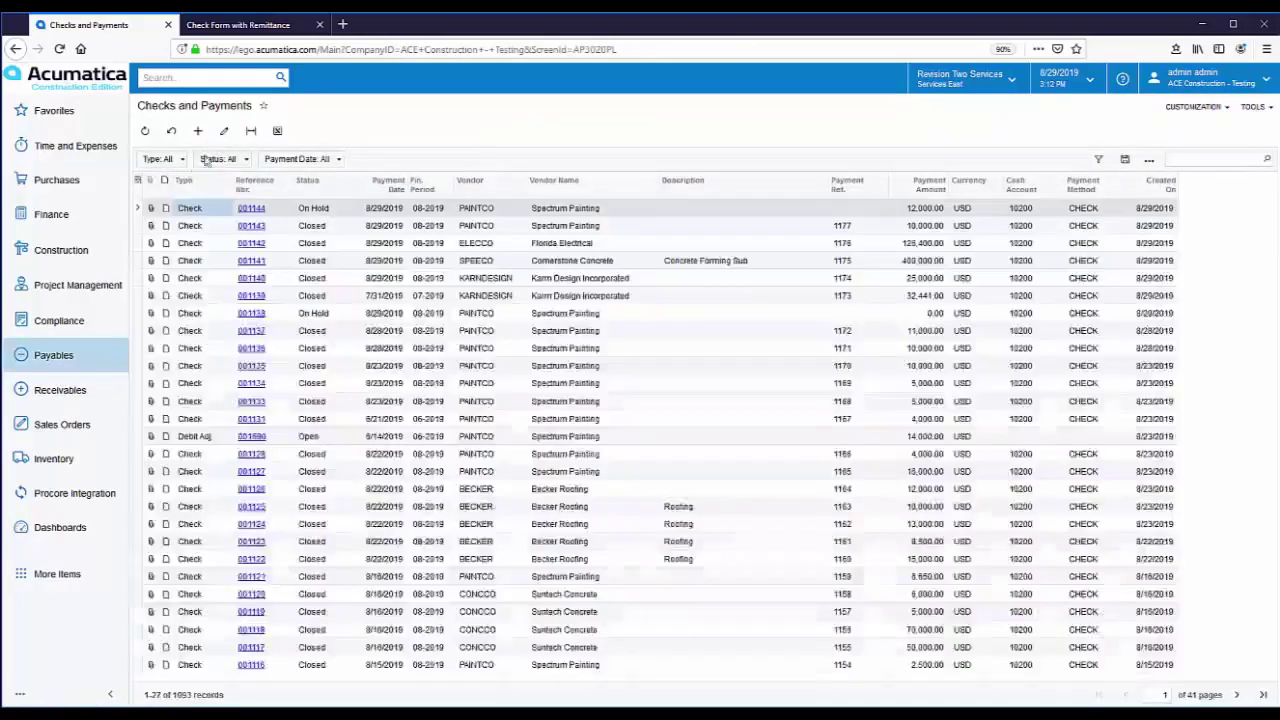
left_click(249, 210)
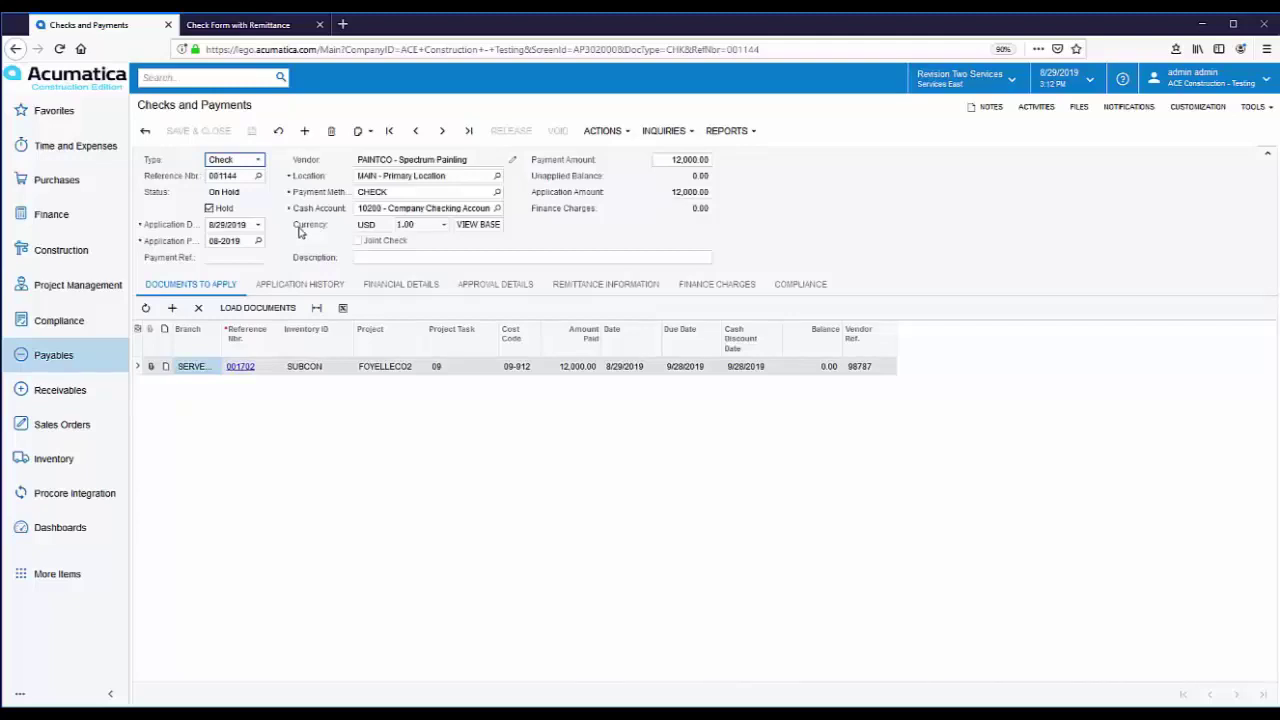
left_click(209, 209)
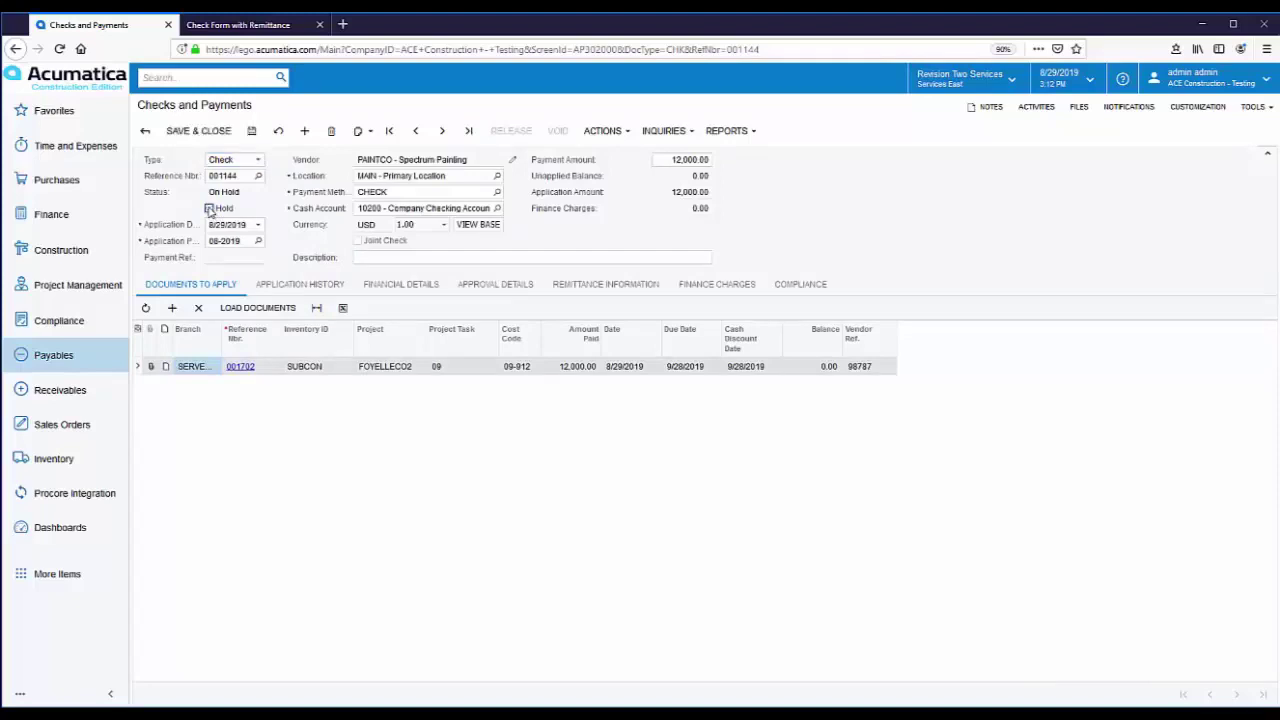
left_click(617, 136)
left_click(617, 186)
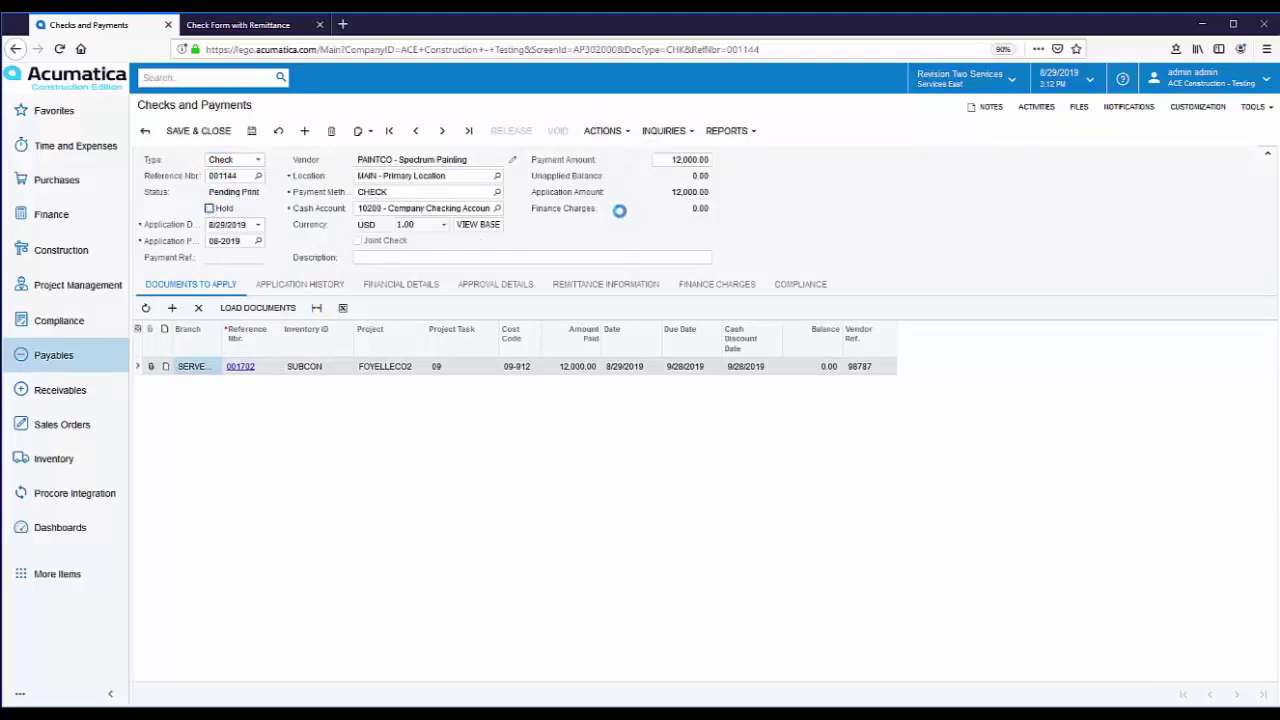